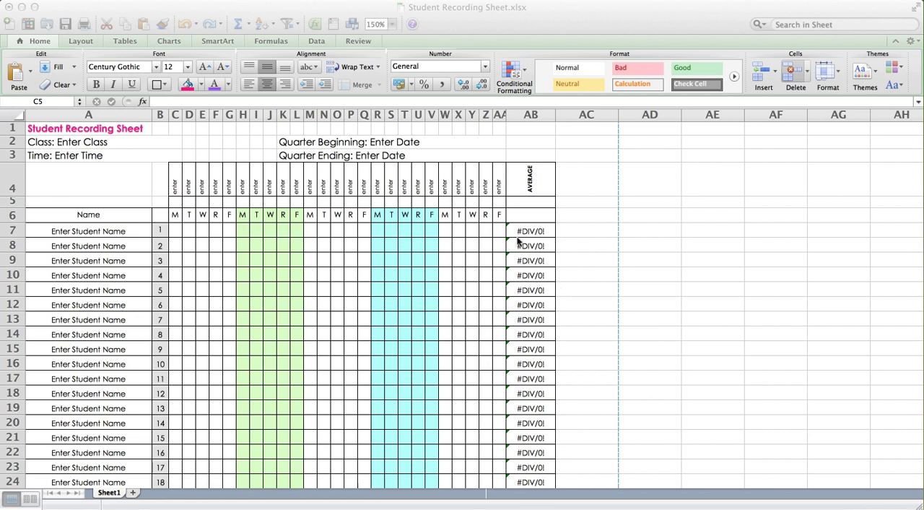
Change the sheet title in cell A1 to "Student Grading Sheet"
left_click(65, 131)
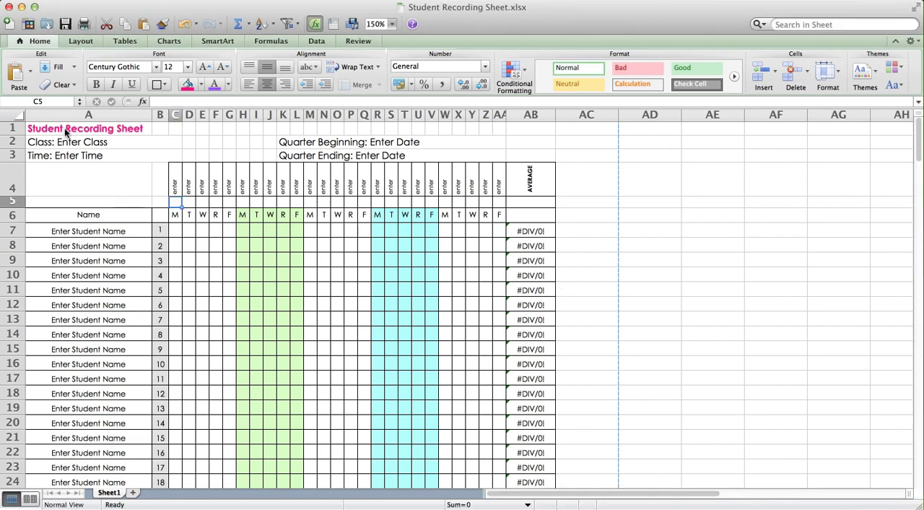
left_click(65, 131)
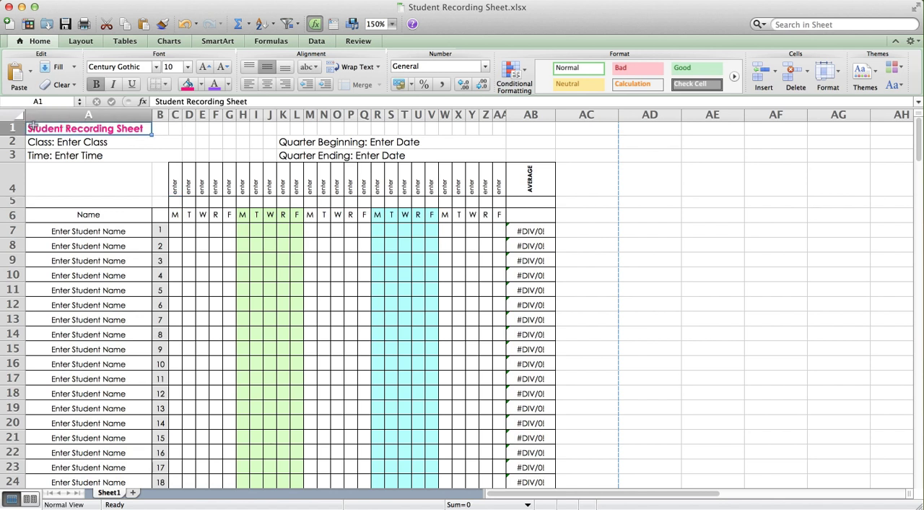
double_click(83, 127)
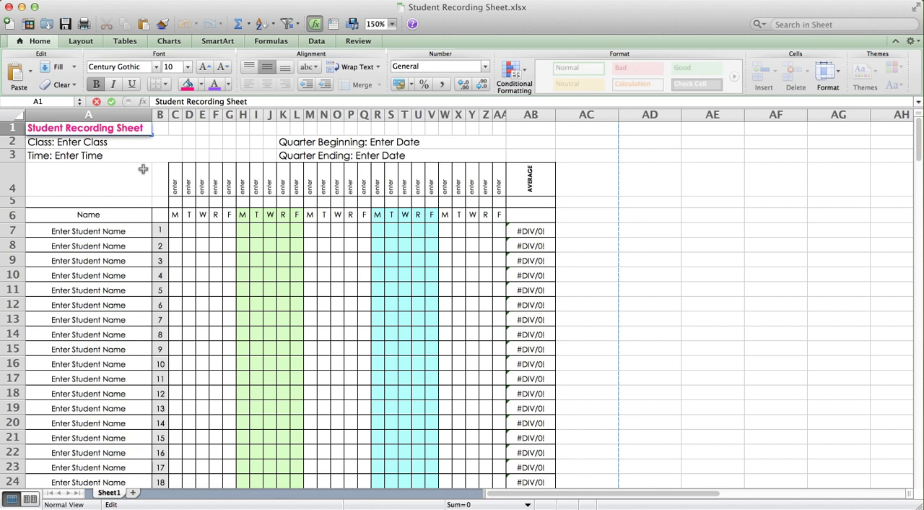
key("BackSpace")
key("BackSpace")
key("BackSpace")
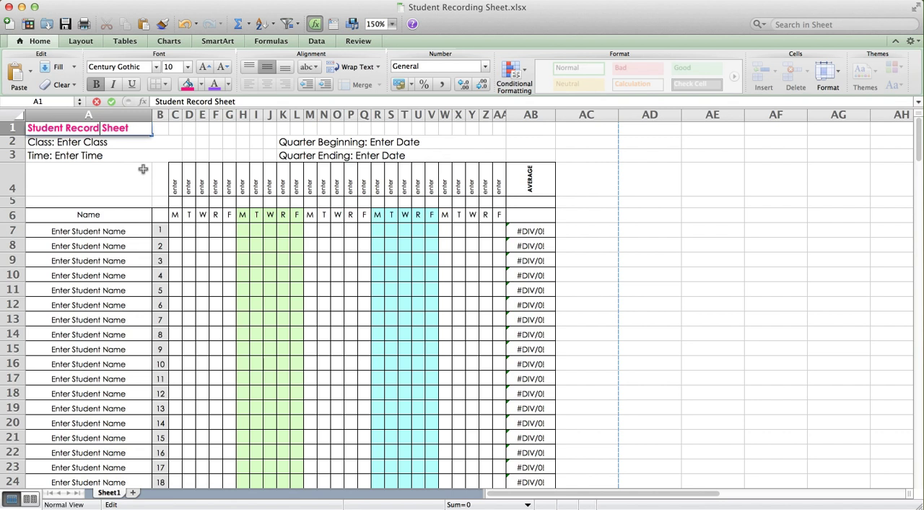
double_click(78, 128)
type("Grading")
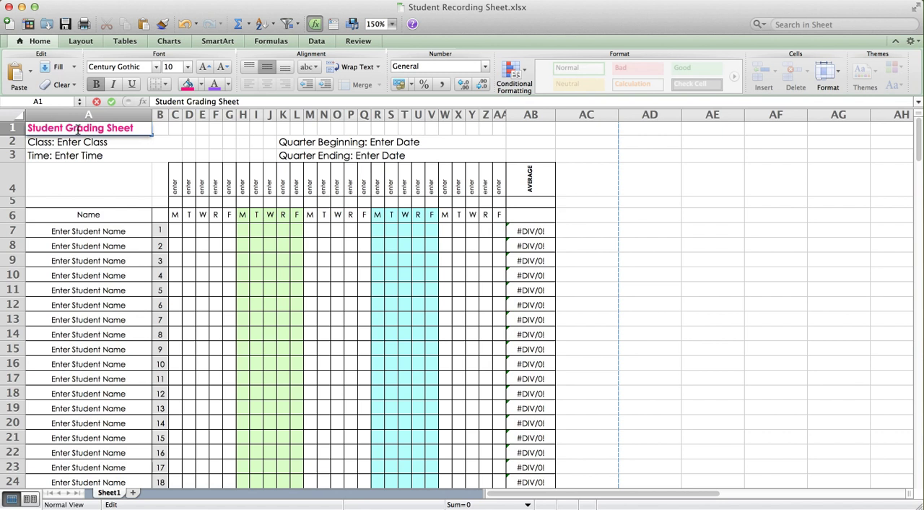
Replace the placeholder after "Class:" in cell A2 with "Math"
left_click(42, 147)
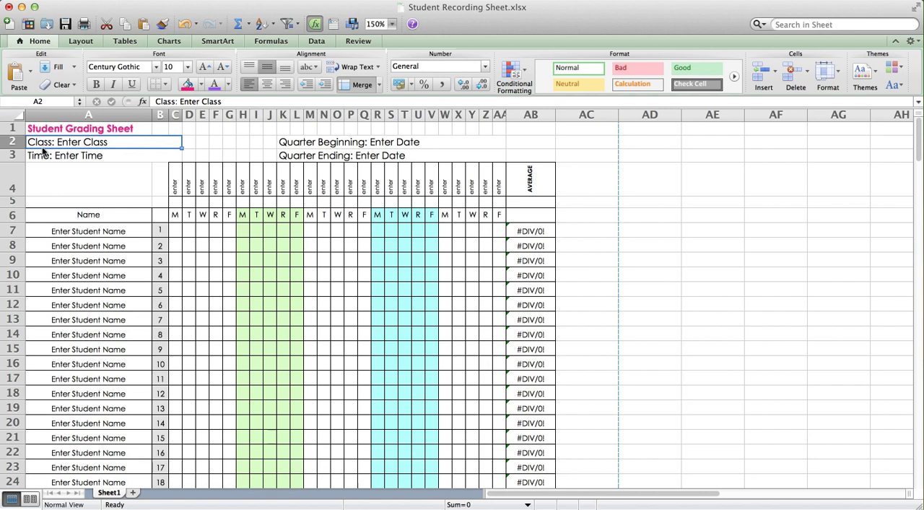
double_click(107, 144)
left_click_drag(107, 145, 65, 144)
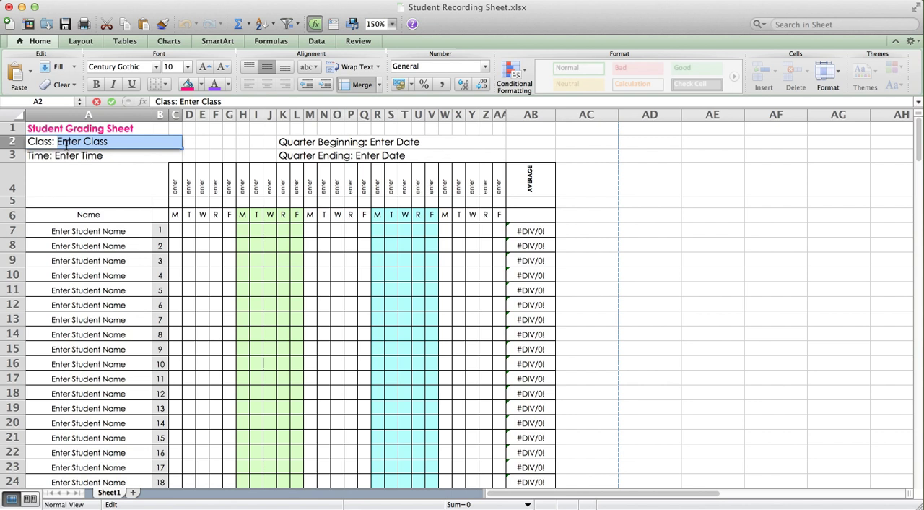
type("Math")
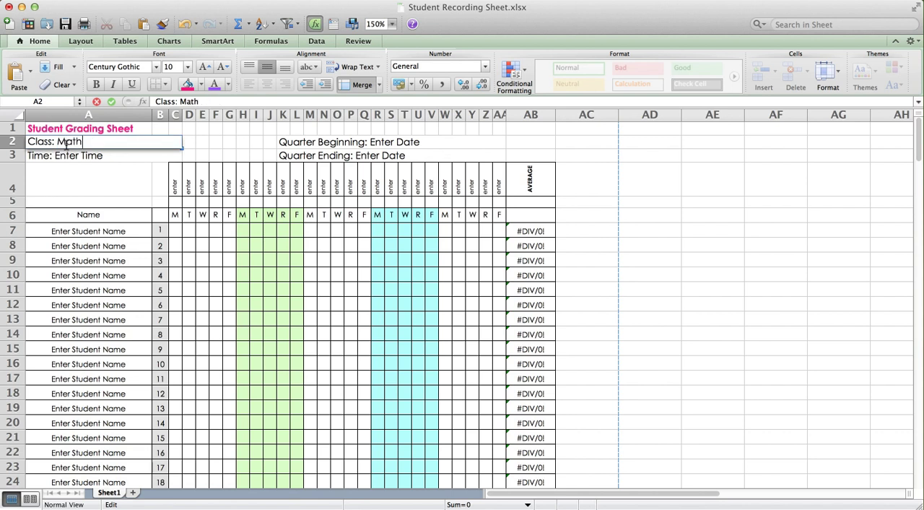
key("Return")
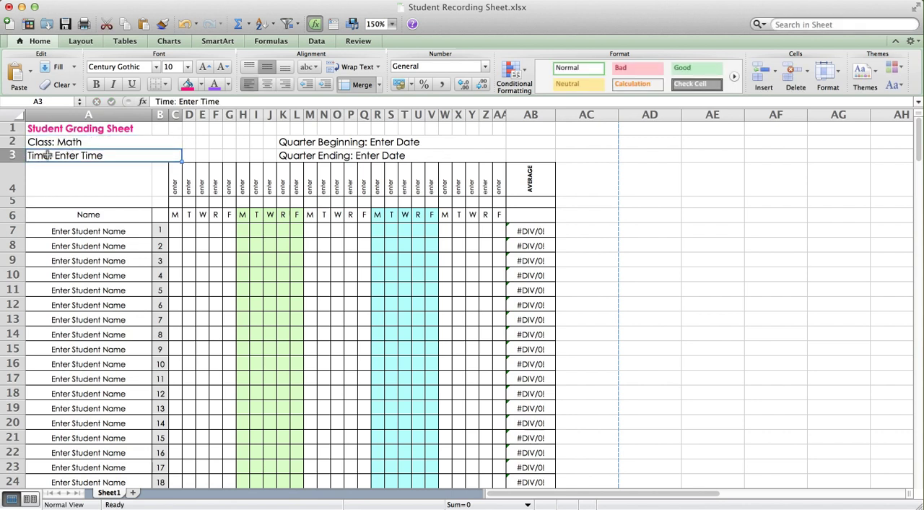
Clear the Quarter Beginning cell in row 2 and undo the deletion
left_click(332, 140)
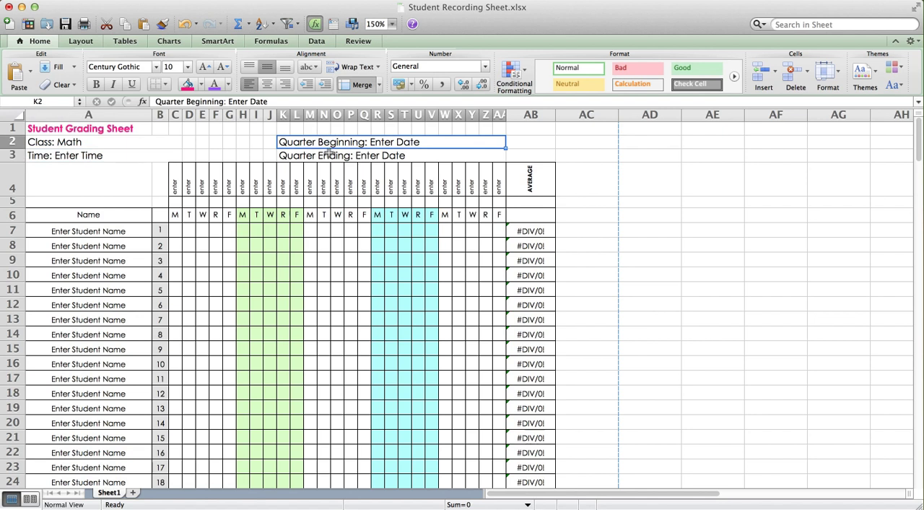
key("Down")
left_click(330, 141)
key("BackSpace")
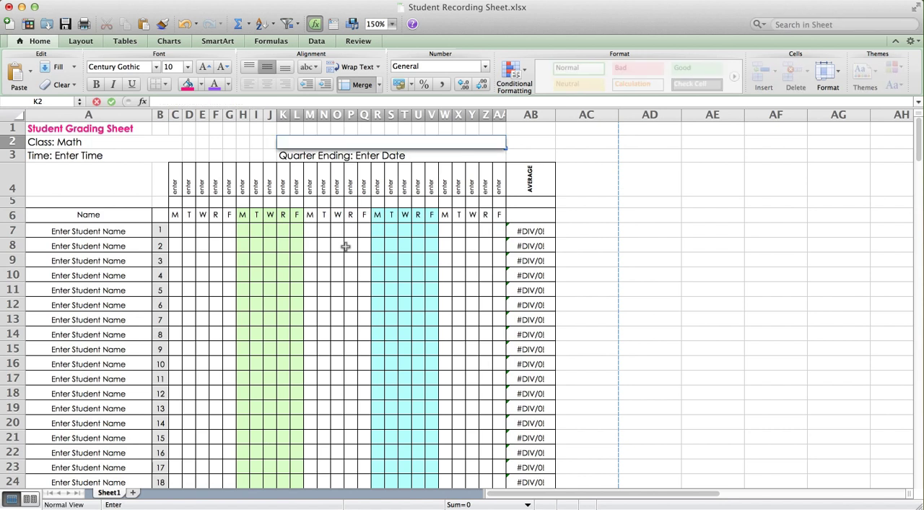
left_click(362, 246)
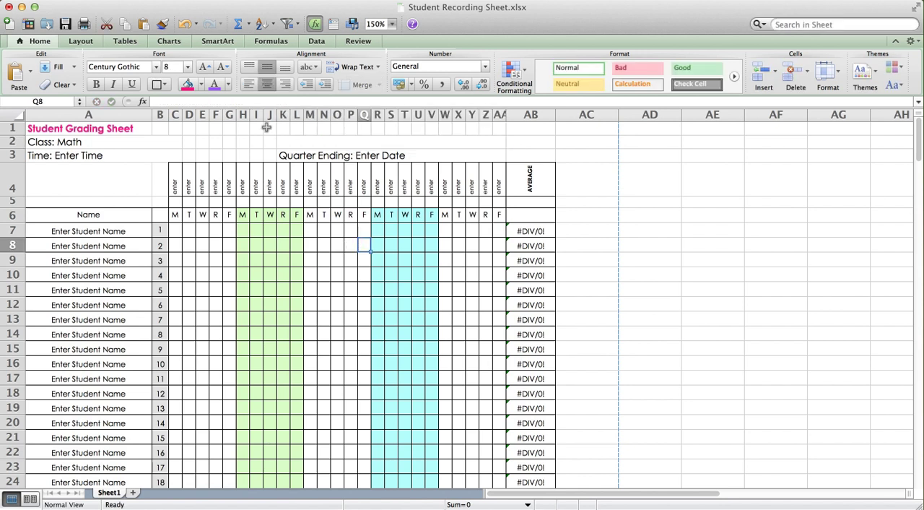
left_click(185, 24)
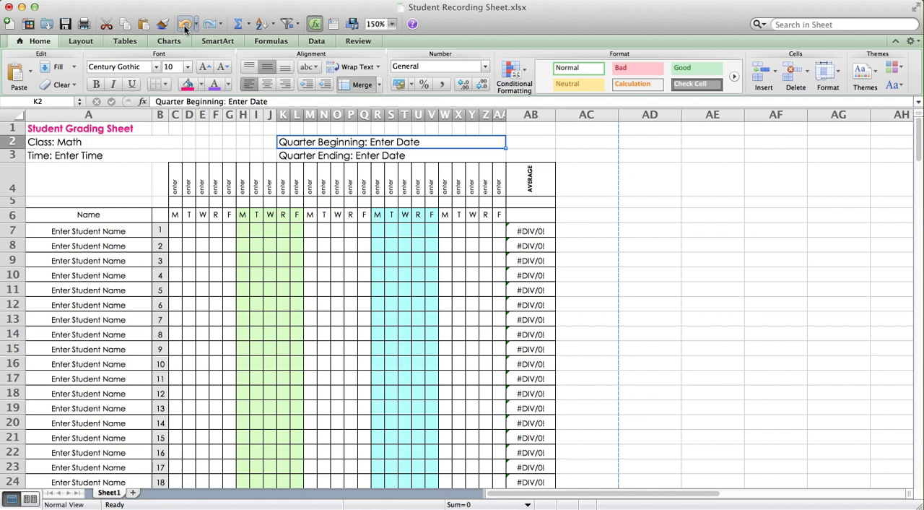
Merge the empty cells K1 through AA1 above the Quarter Beginning cell into one cell
left_click(246, 142)
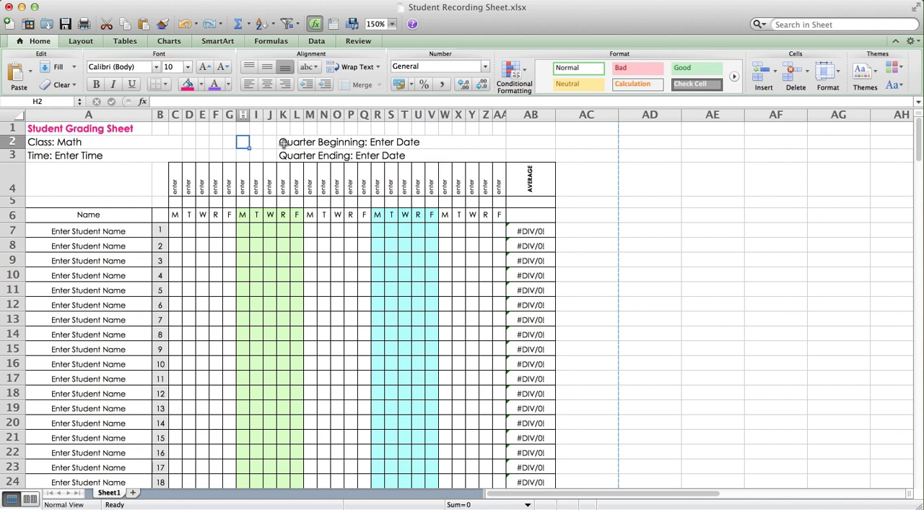
left_click(442, 144)
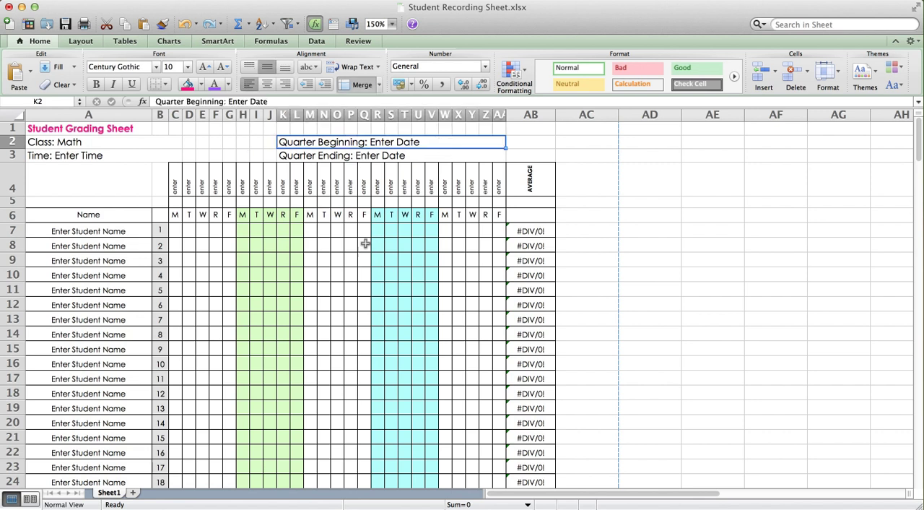
left_click(285, 129)
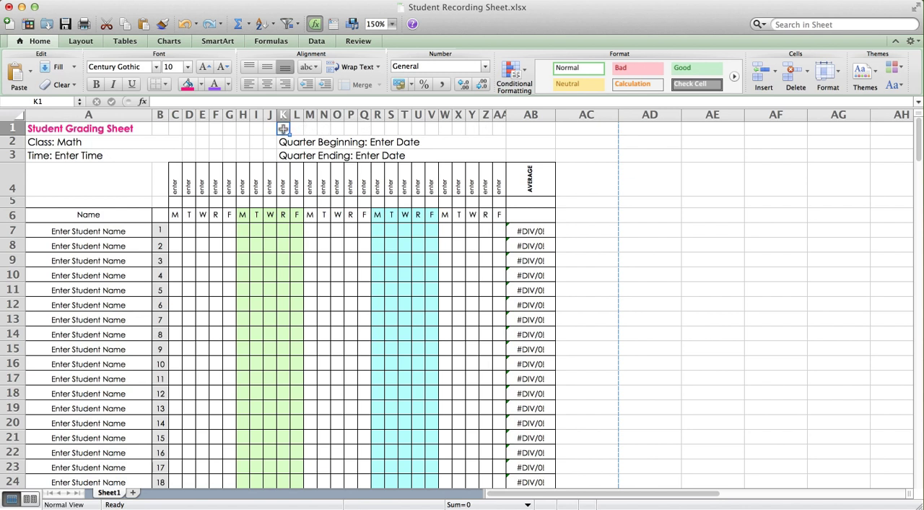
left_click_drag(283, 129, 498, 129)
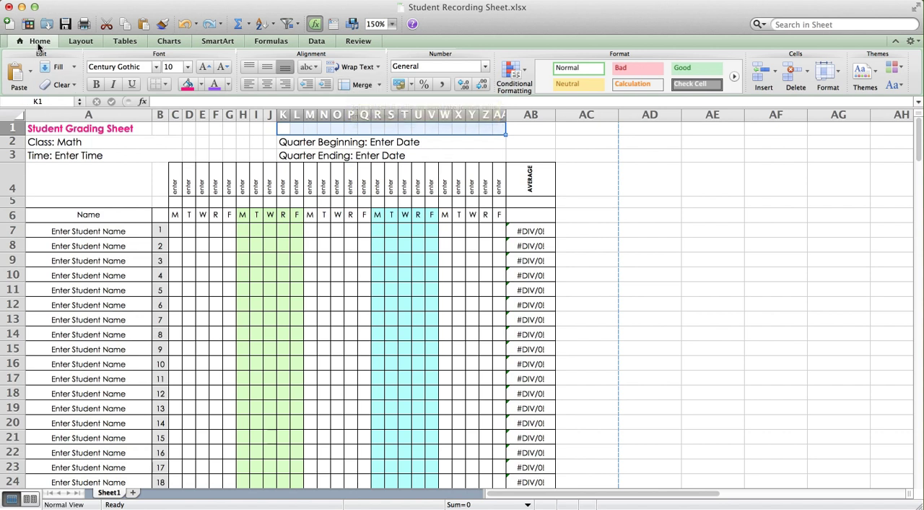
left_click(363, 86)
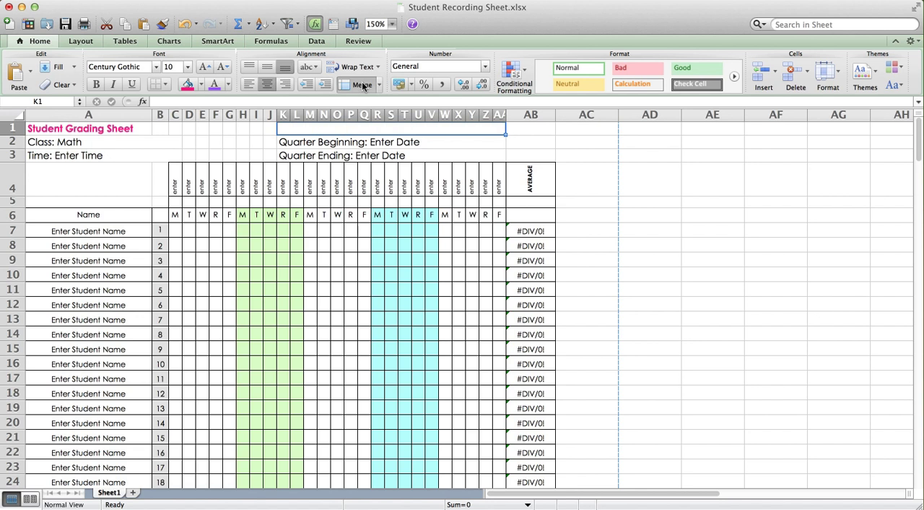
Enter the label "Theme:" in the merged cell above Quarter Beginning
double_click(345, 129)
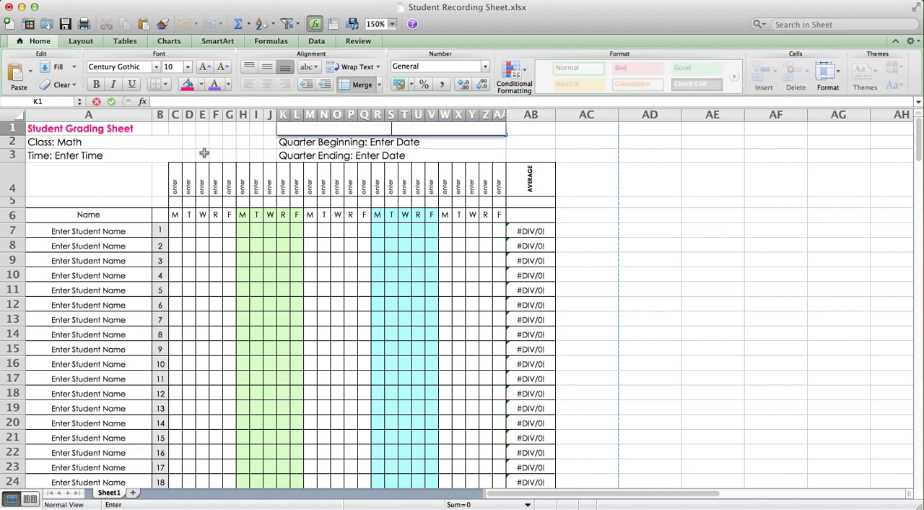
left_click(335, 153)
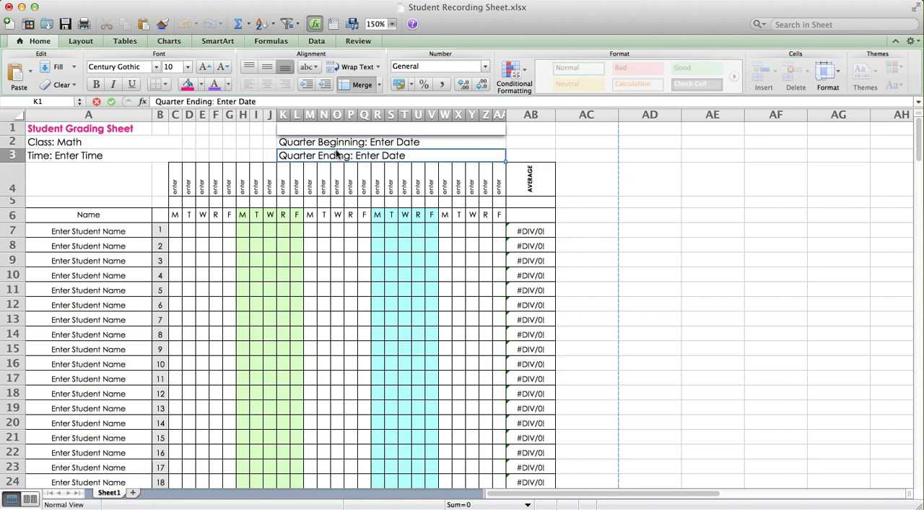
left_click(334, 139)
double_click(331, 129)
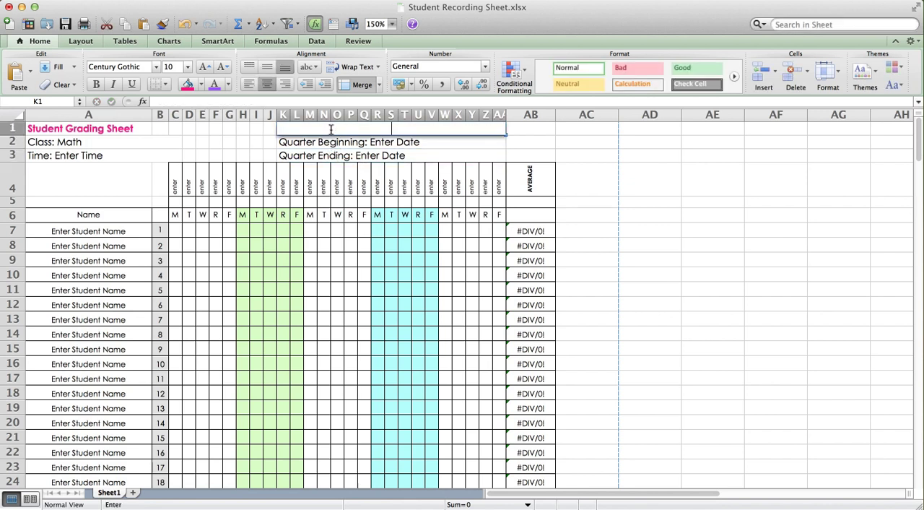
type("Theme:")
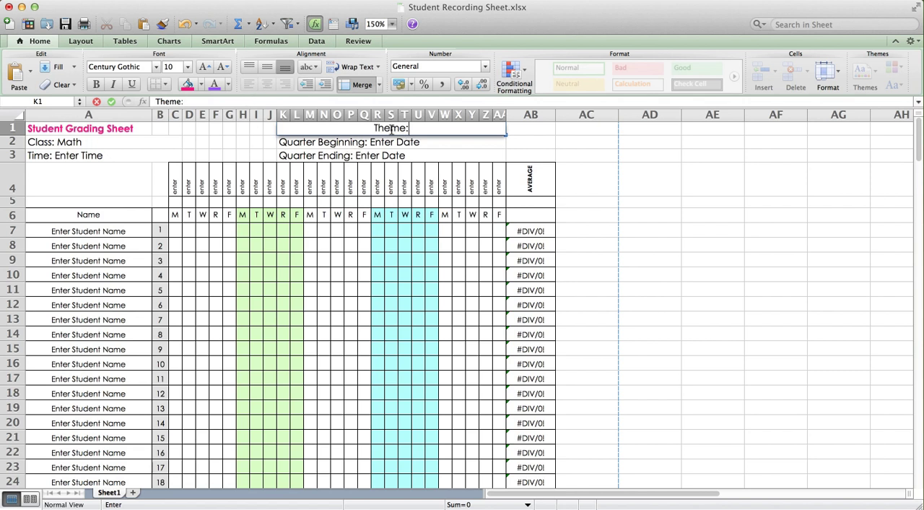
Try the Abadi MT Condensed Light font on the "Theme:" label, and set it back to Century Gothic
left_click_drag(427, 127, 339, 127)
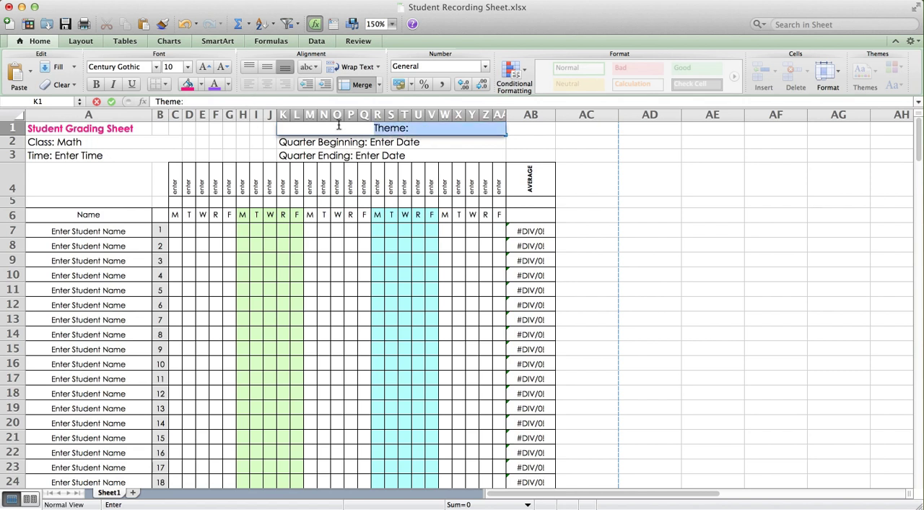
left_click(157, 67)
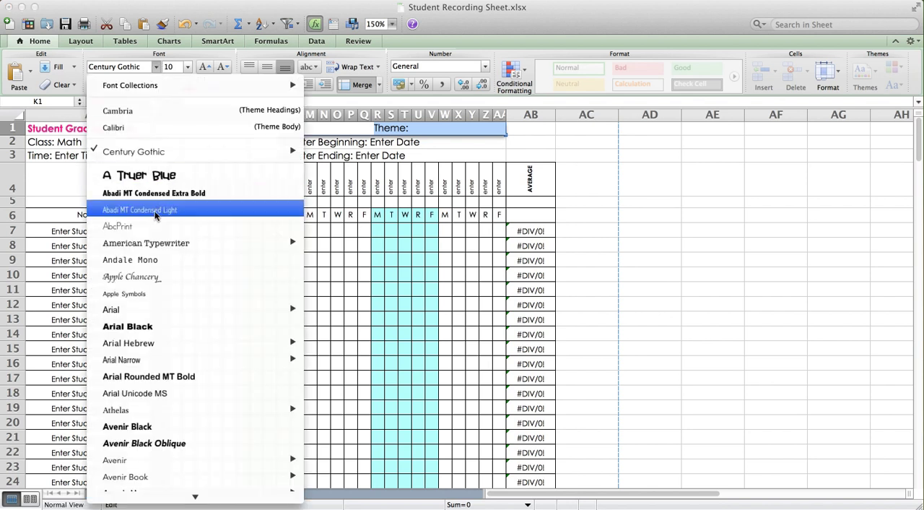
left_click(260, 209)
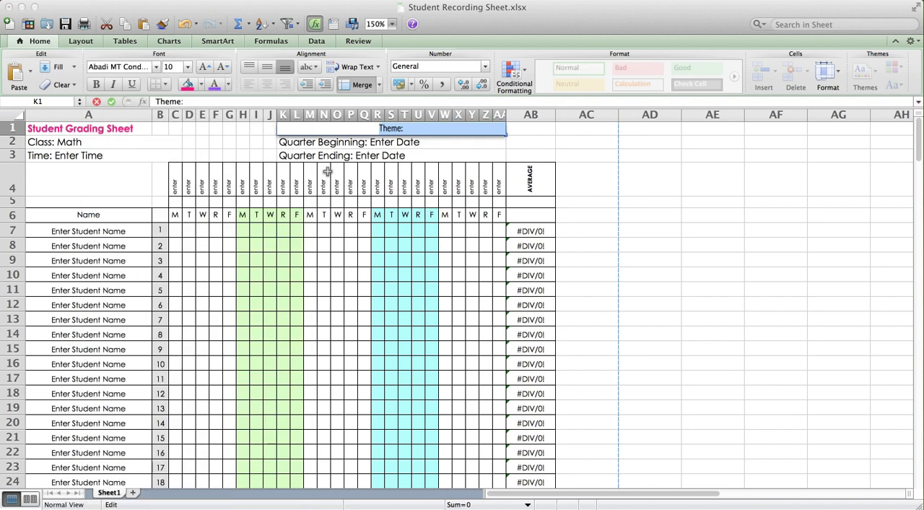
left_click(406, 128)
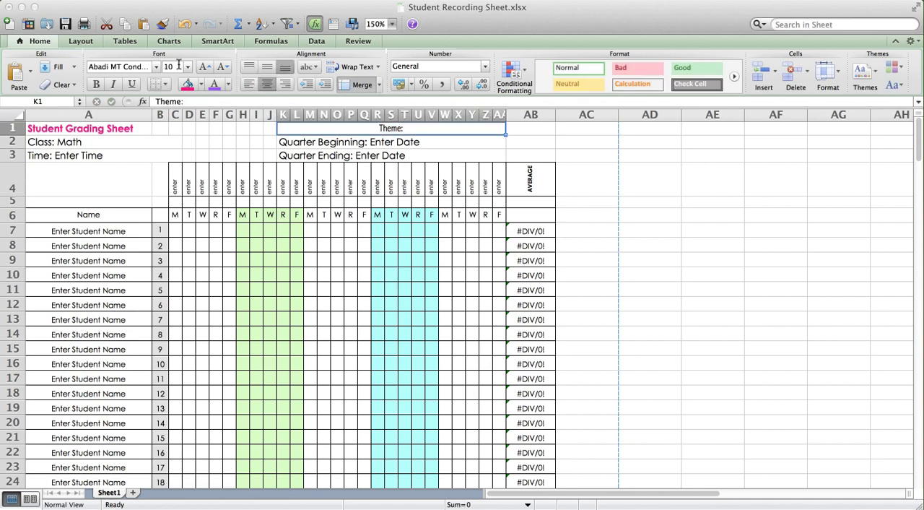
left_click(156, 66)
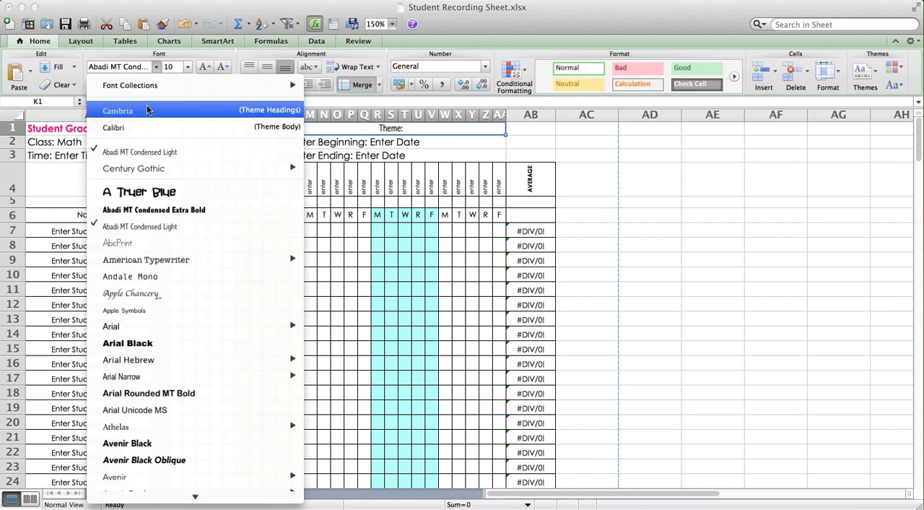
left_click(156, 167)
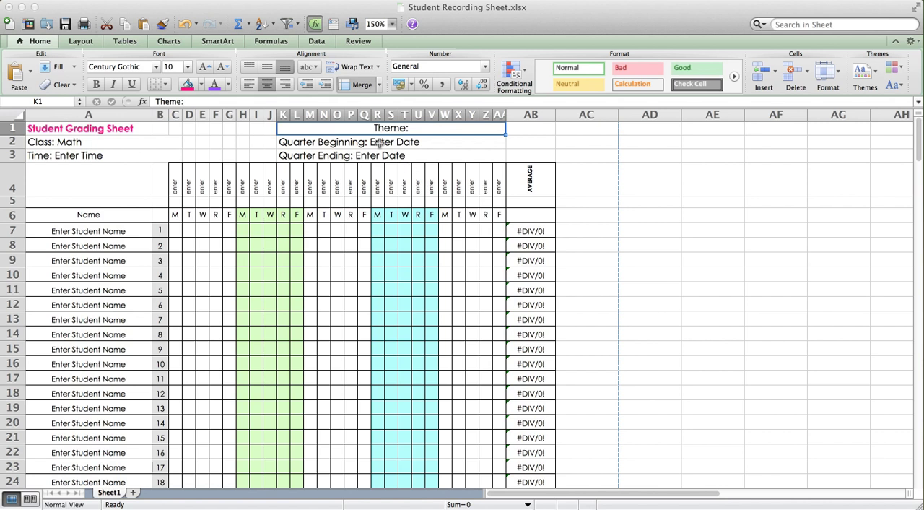
Try left, center and right alignment on the "Theme:" cell, finishing with left alignment
left_click(248, 86)
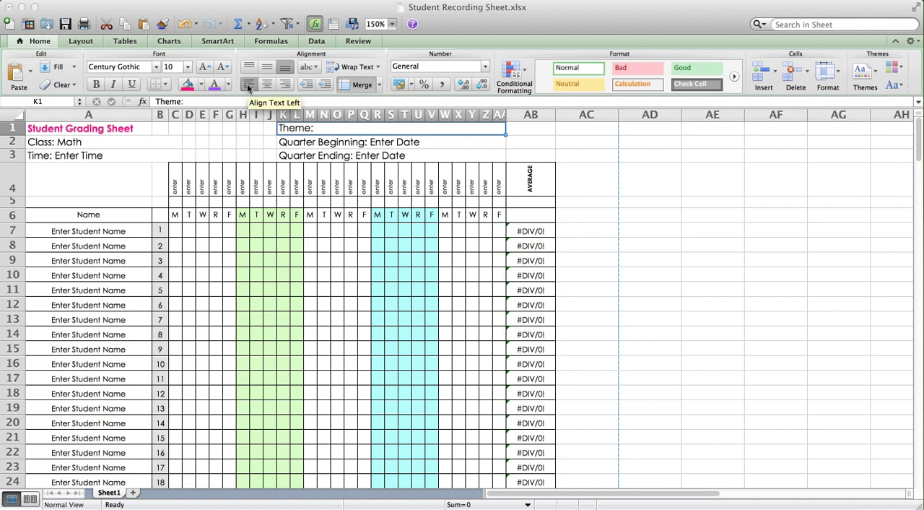
left_click(268, 86)
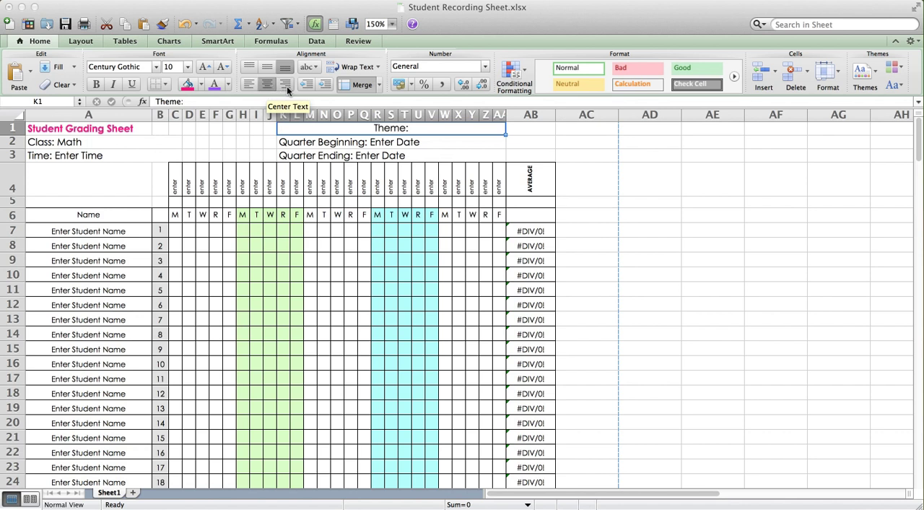
left_click(287, 86)
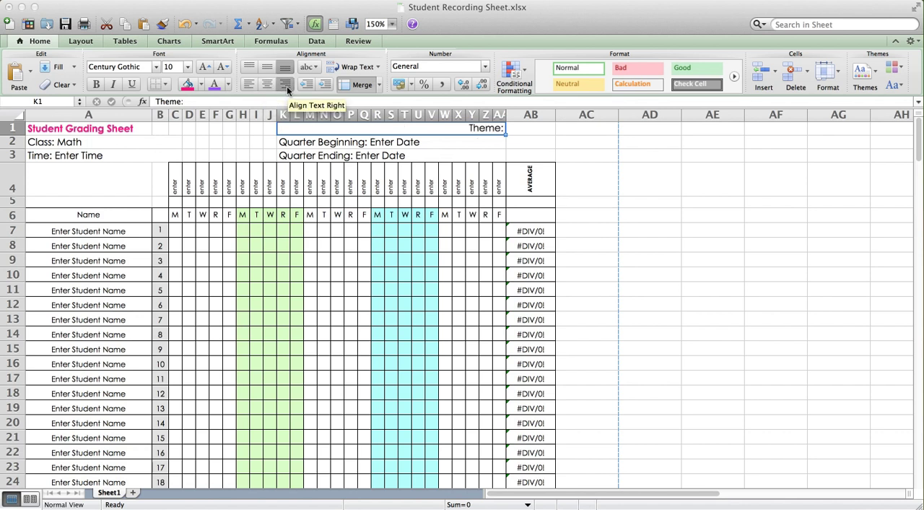
left_click(248, 84)
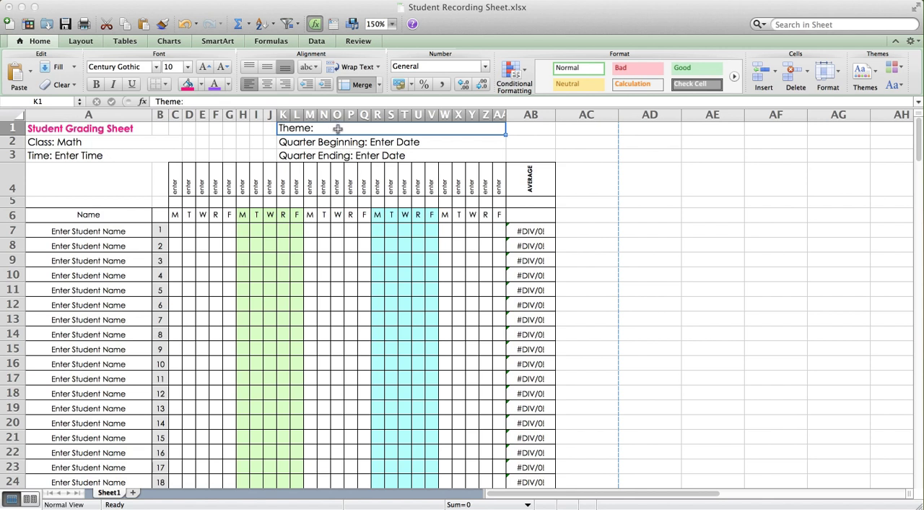
Unmerge cells K1 through AA1 and delete the "Theme:" label from K1
left_click(352, 89)
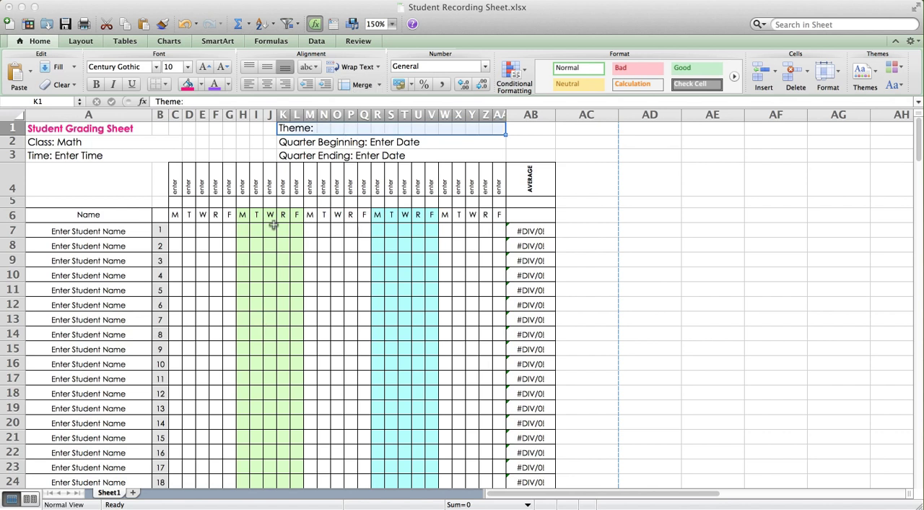
left_click(284, 130)
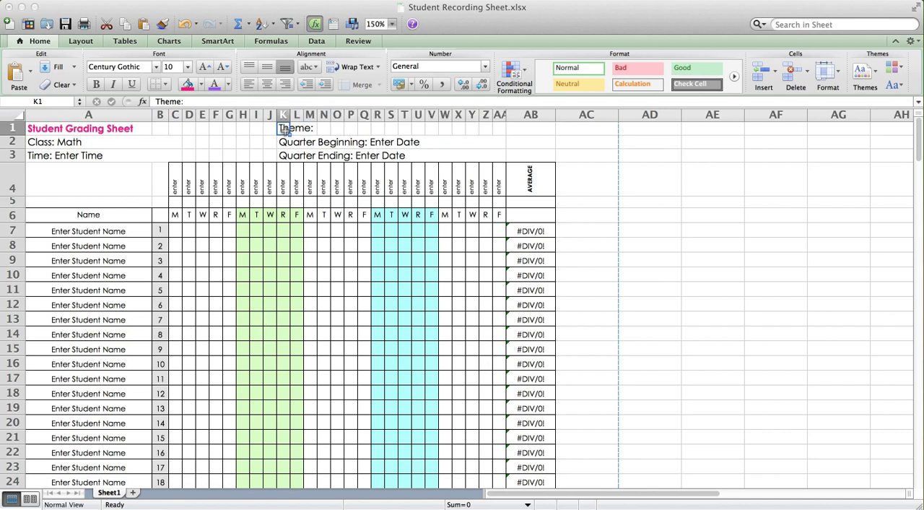
key("BackSpace")
key("Return")
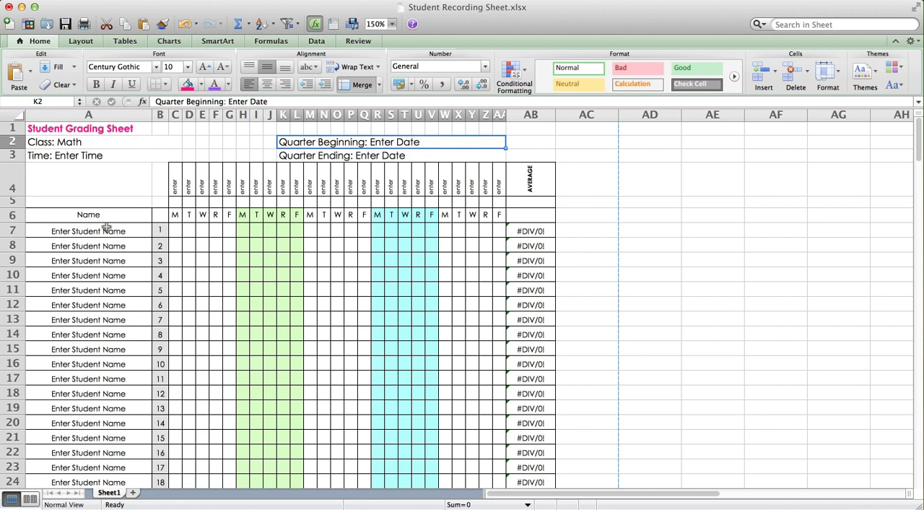
Look over the student name rows down to the class average row, and select the placeholder text in A7
scroll(141, 394, "down", 5)
scroll(141, 394, "down", 5)
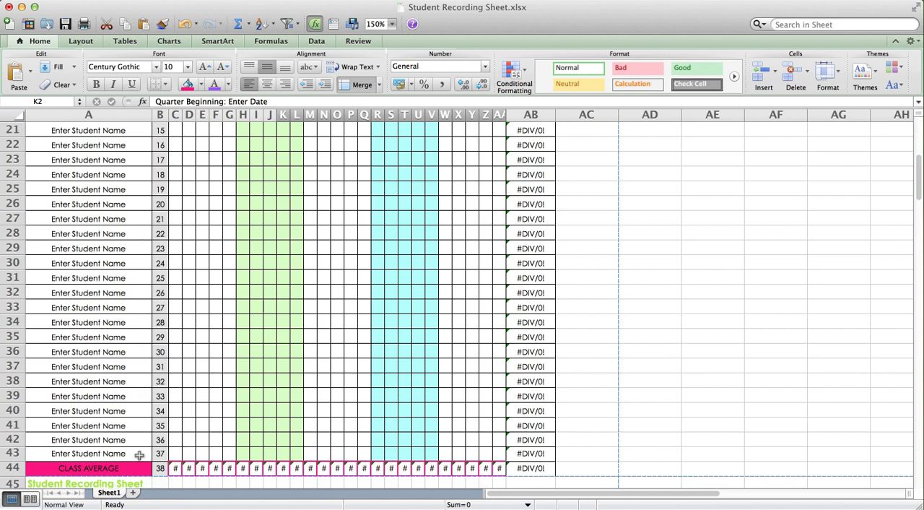
scroll(120, 361, "up", 4)
scroll(120, 361, "up", 4)
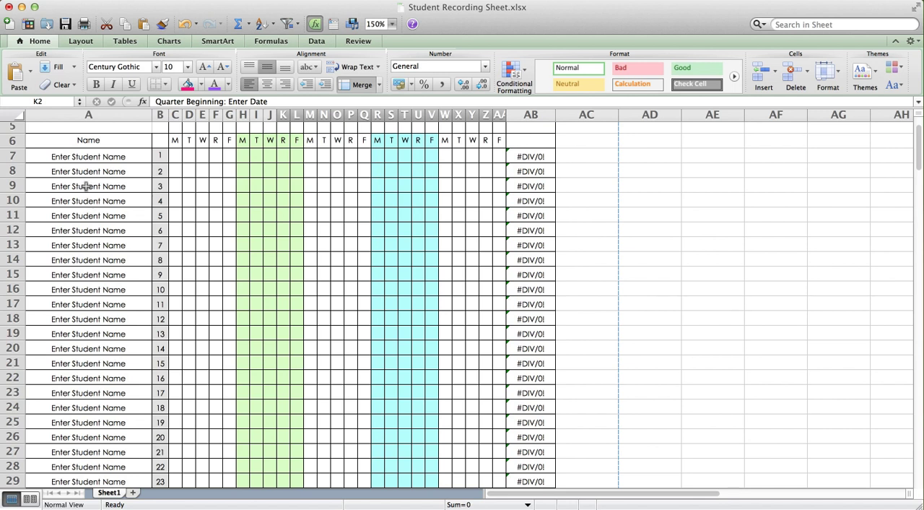
double_click(92, 156)
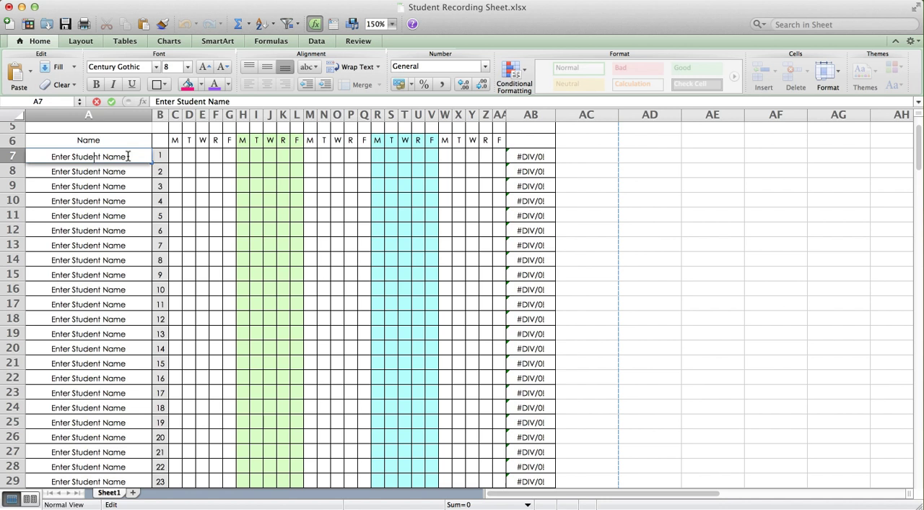
left_click_drag(127, 156, 48, 156)
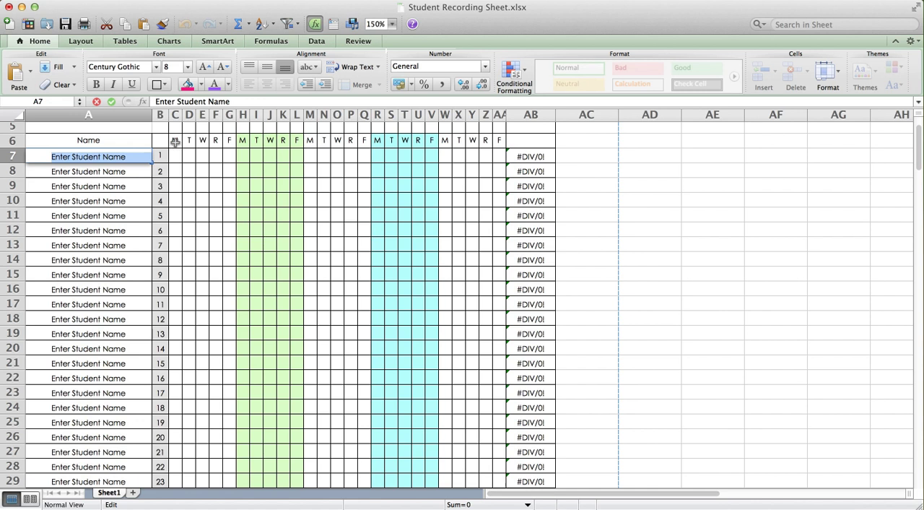
left_click(174, 140)
Examine the fill color options for the green block H6 through L43, including the Format Cells fill settings, keeping the current fill
scroll(191, 165, "up", 3)
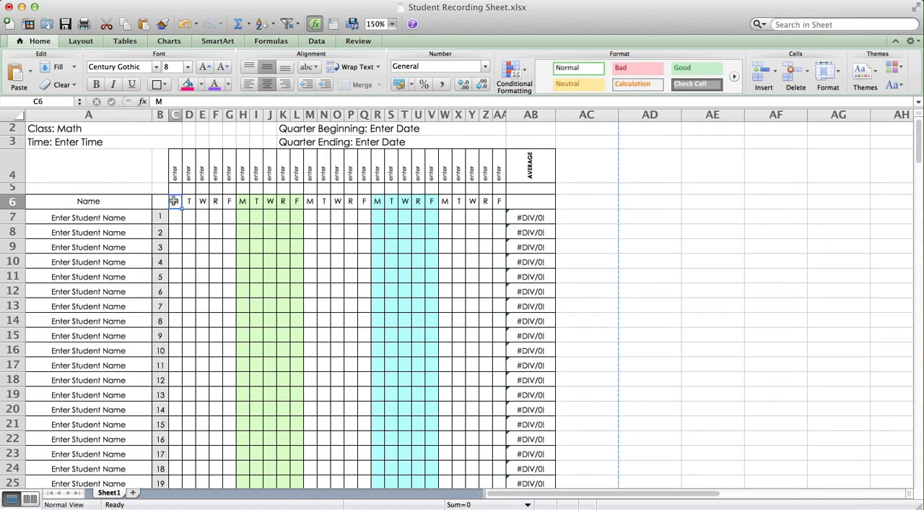
left_click(244, 203)
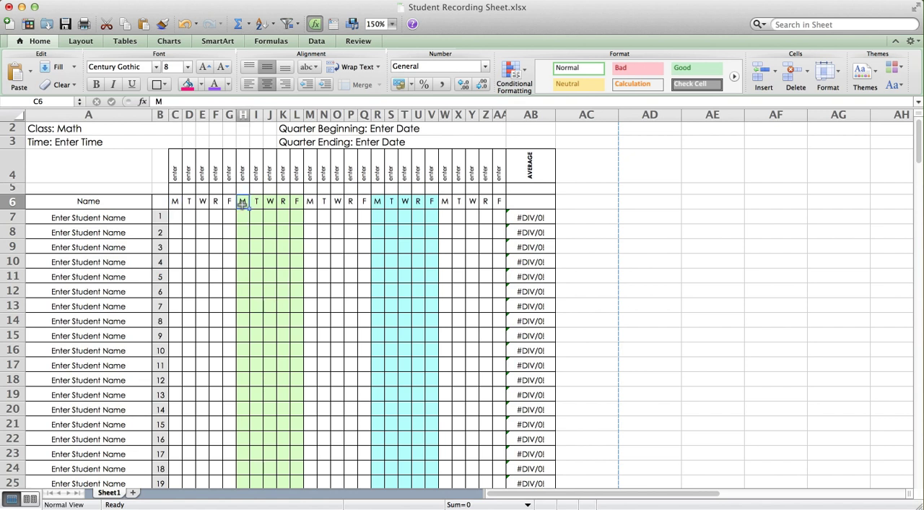
left_click_drag(243, 203, 293, 424)
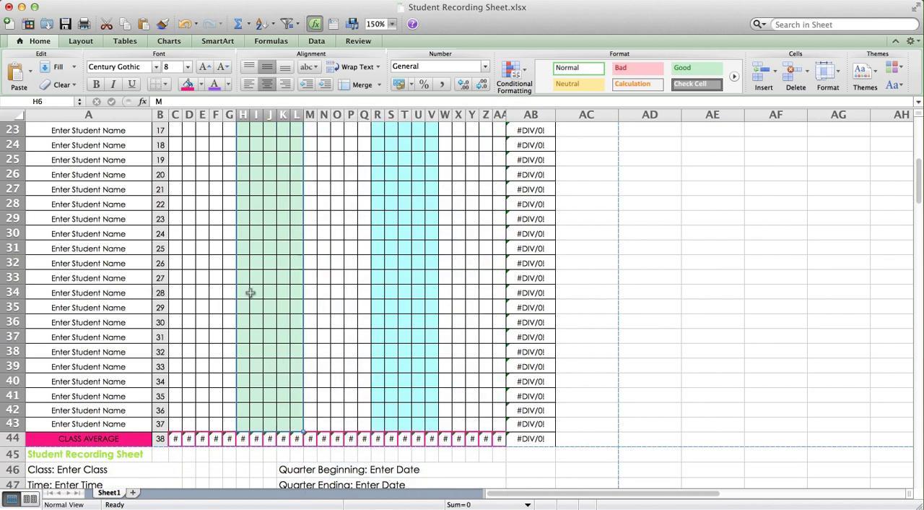
left_click(201, 84)
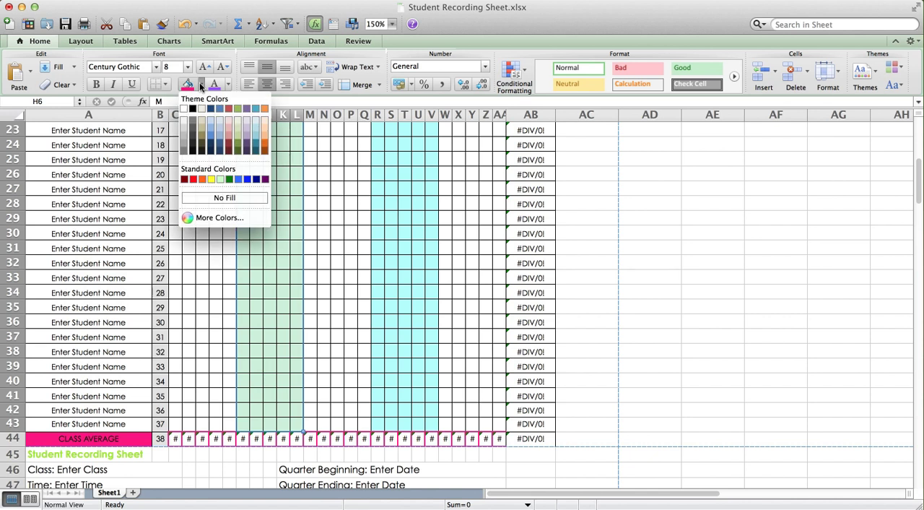
left_click(201, 84)
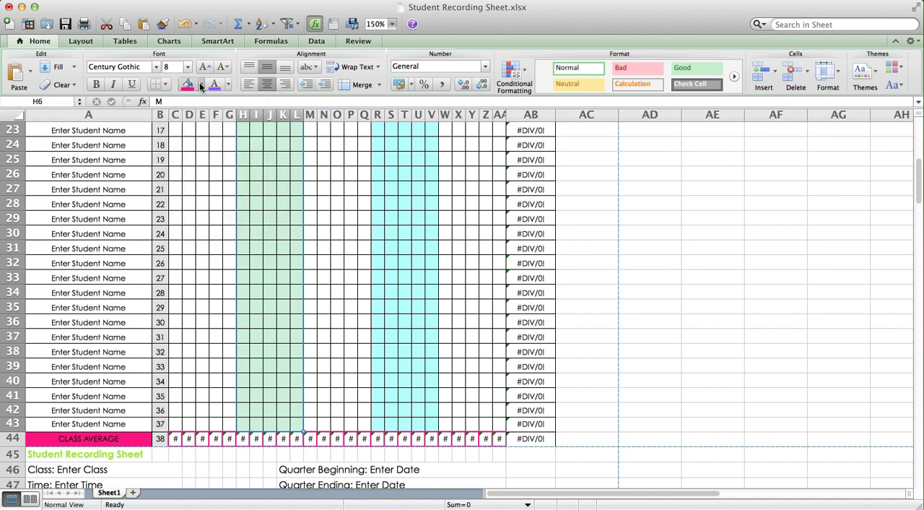
right_click(258, 201)
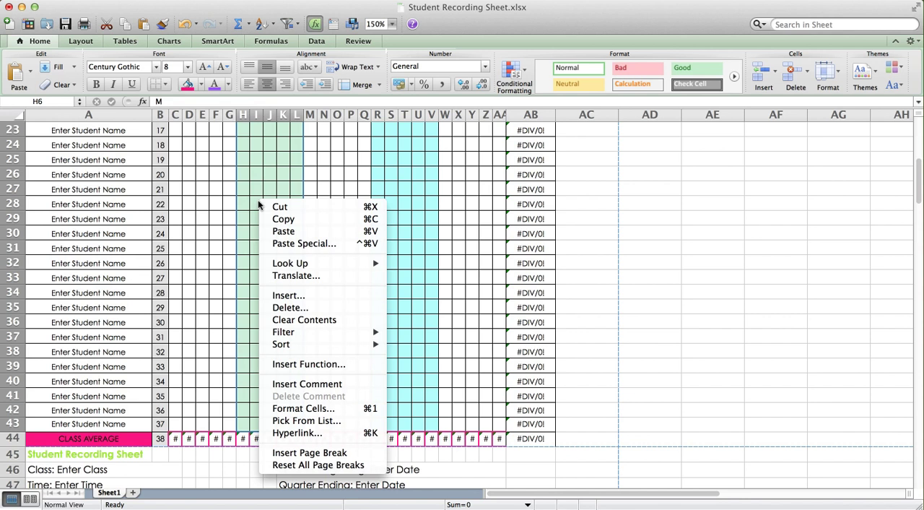
left_click(292, 409)
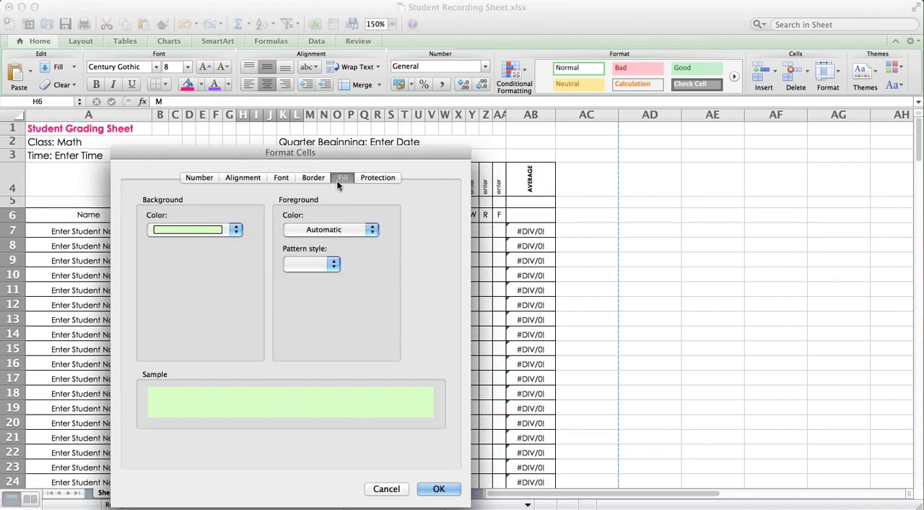
left_click(236, 229)
left_click(236, 231)
left_click(385, 489)
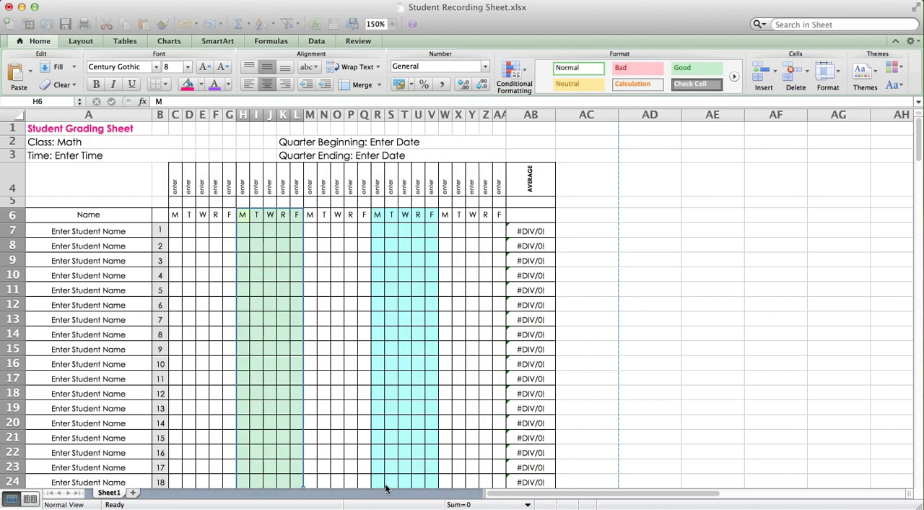
left_click(337, 348)
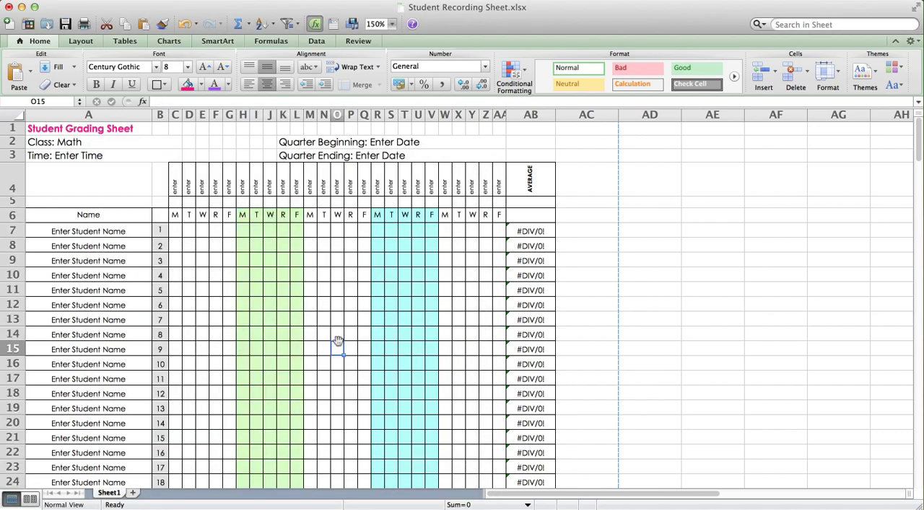
Replace the placeholder heading in C4 above the first Monday column with "Ch. 22"
double_click(175, 186)
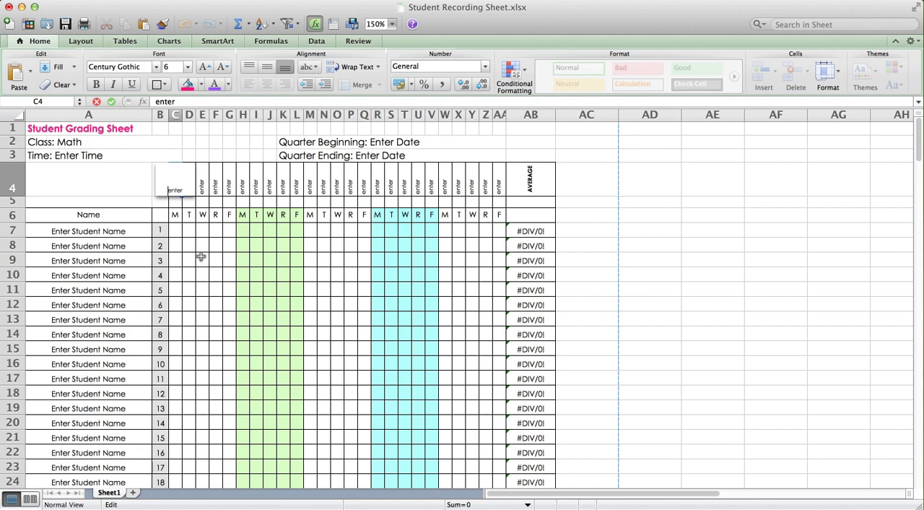
left_click(177, 247)
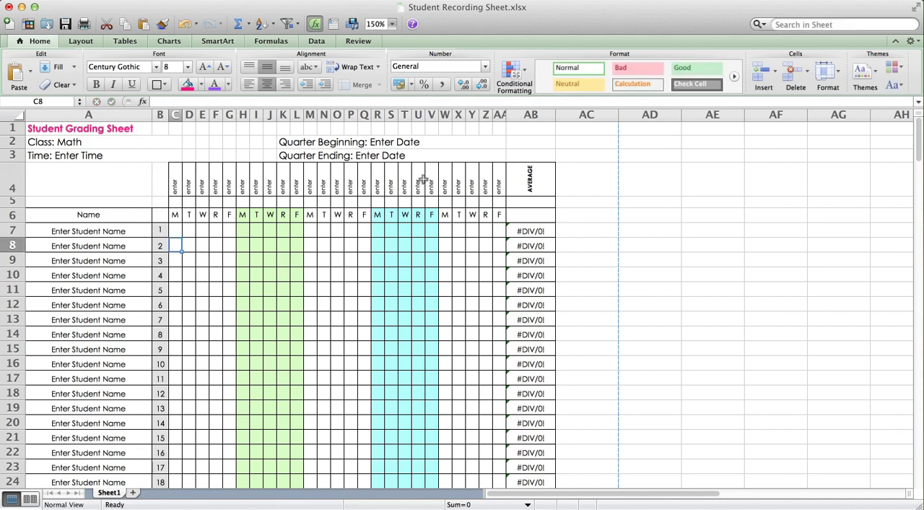
double_click(182, 186)
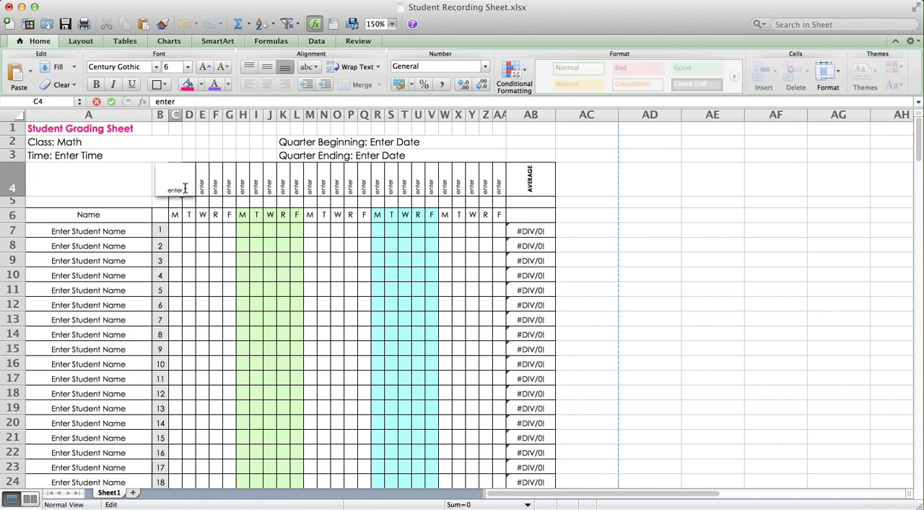
left_click_drag(185, 187, 164, 189)
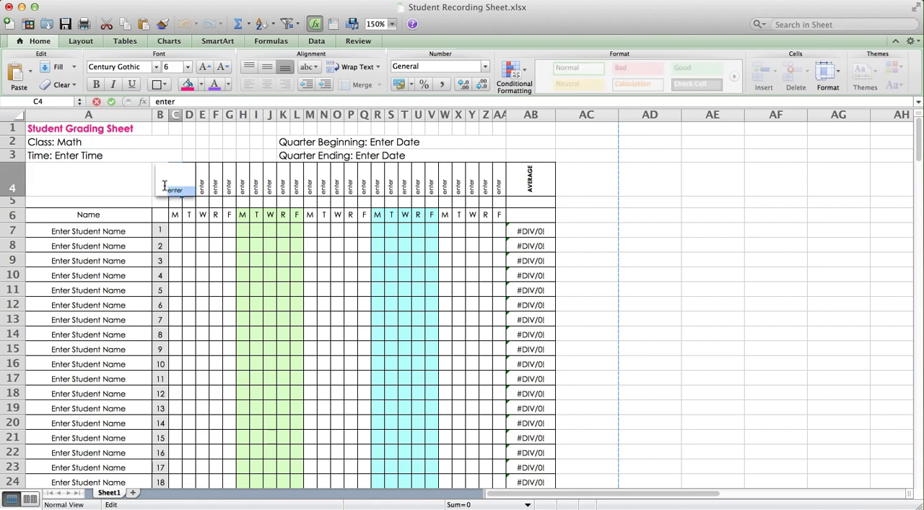
type("Ch. 22")
key("Return")
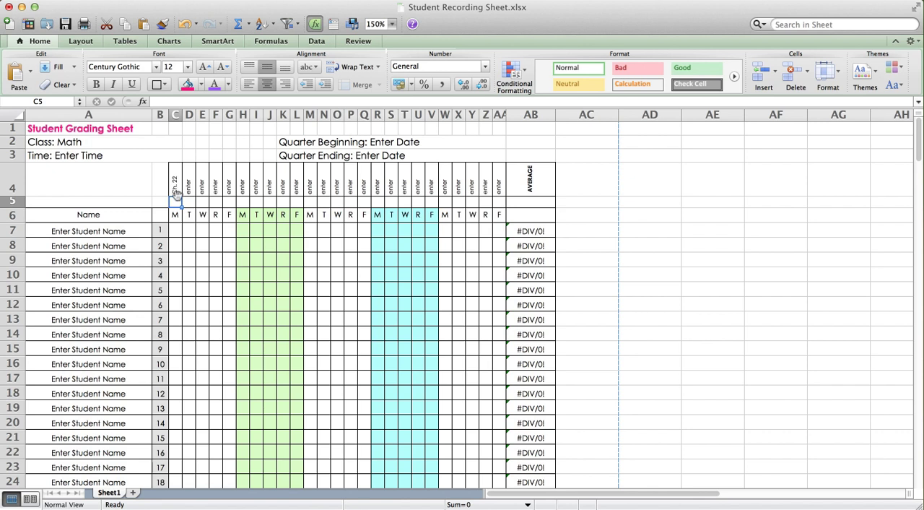
Enter a score of 98 for the first student in C7 and inspect the second student's average formula in AB8
left_click(177, 230)
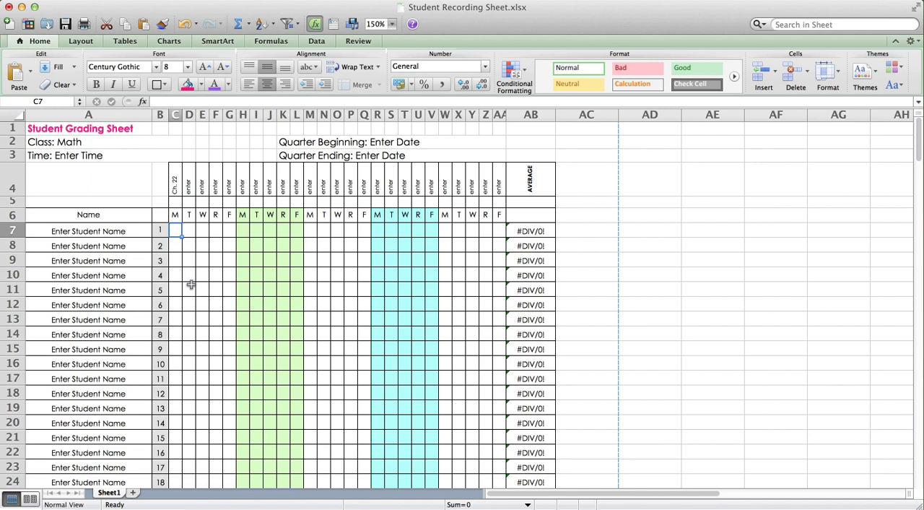
type("98")
key("Return")
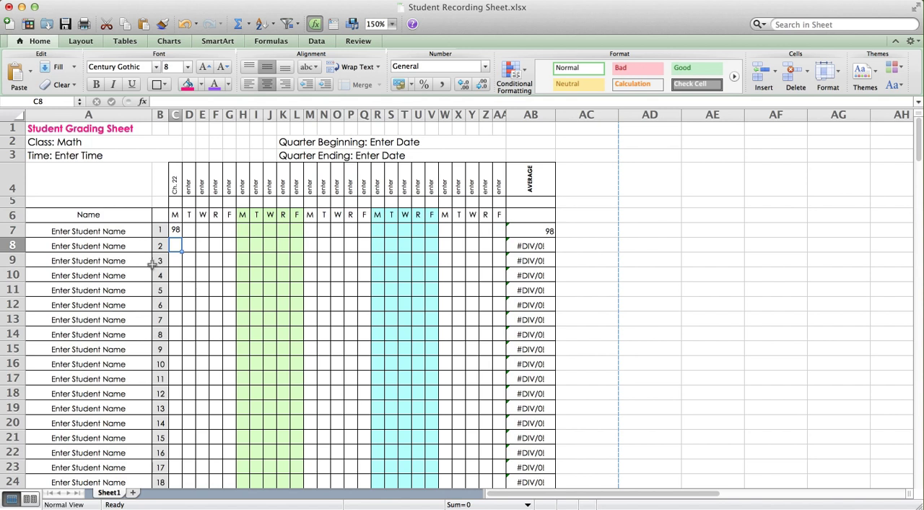
left_click(523, 246)
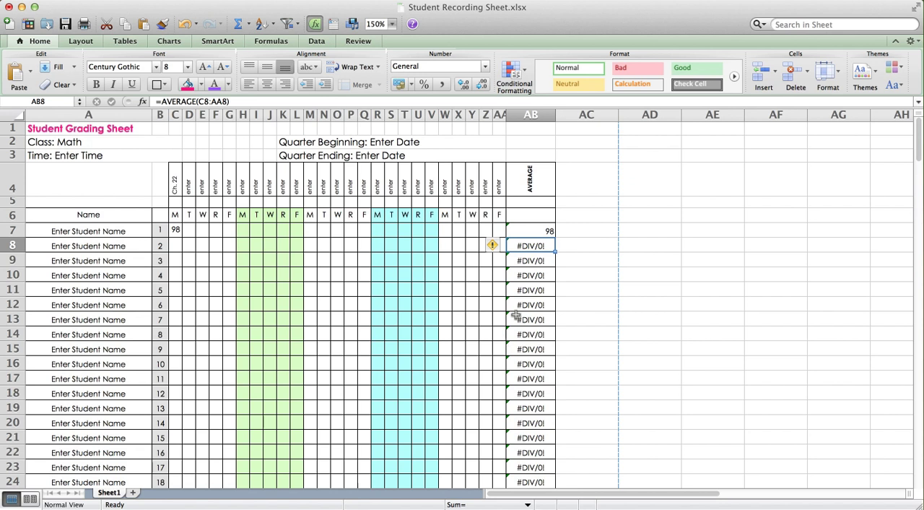
Replace the placeholder heading in D4 above the first Tuesday column with "Ch. 23"
left_click(172, 230)
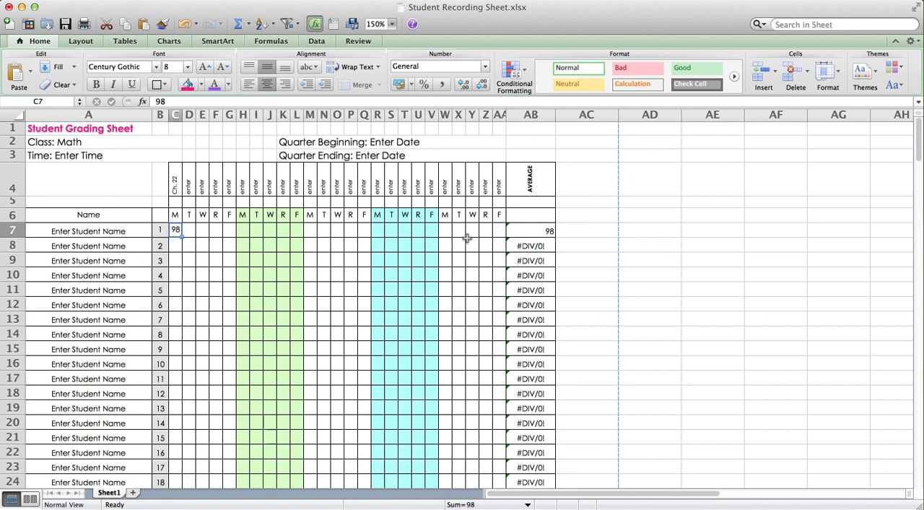
left_click(187, 230)
left_click(191, 187)
double_click(192, 188)
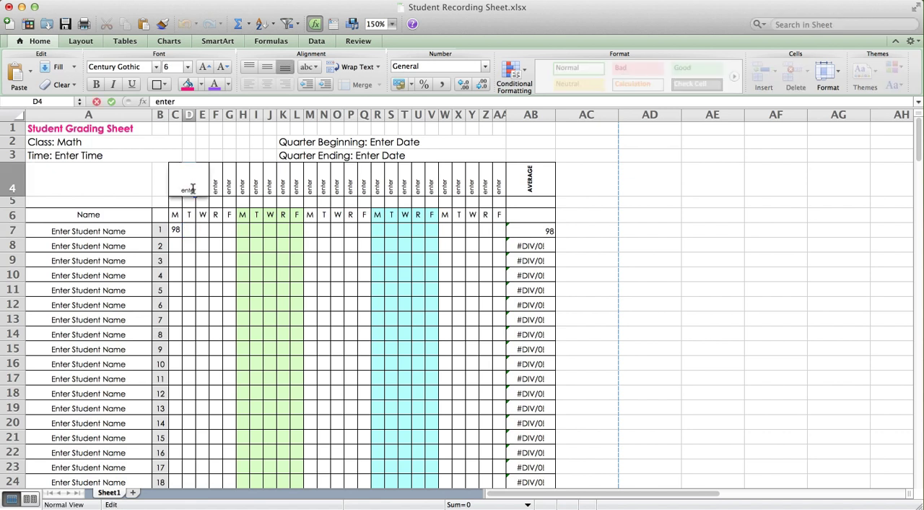
type("Ch. 23")
key("Return")
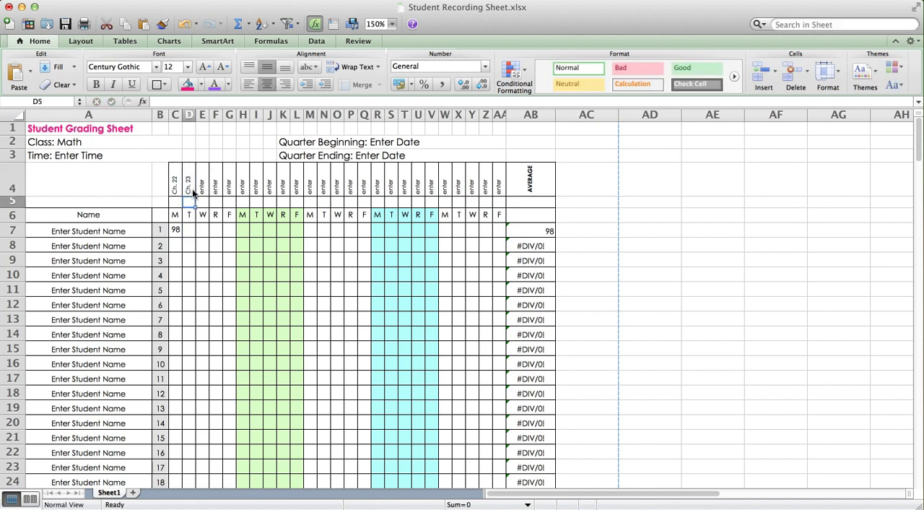
Enter a score of 74 for the first student in D7 and check the average in AB7
left_click(188, 230)
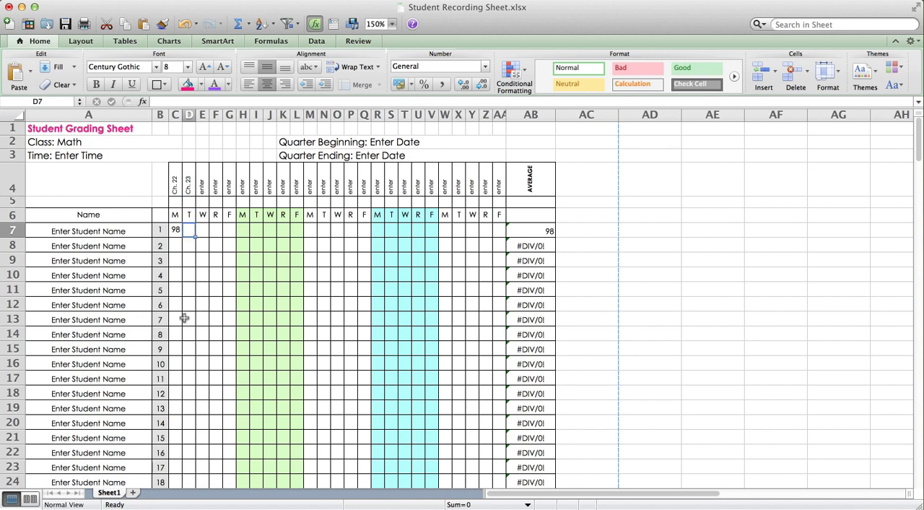
type("74")
key("Return")
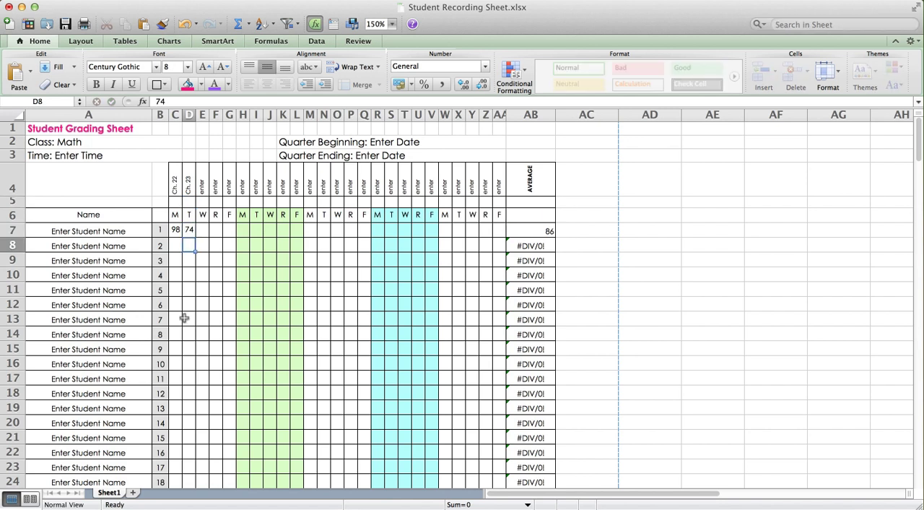
left_click(525, 231)
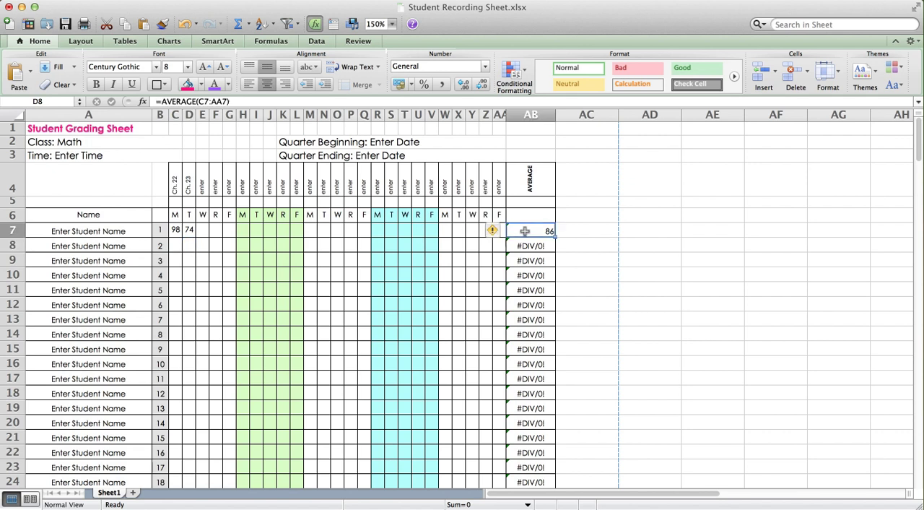
Enter a score of 88 for the first student in E7 and check the updated average in AB7
left_click(203, 229)
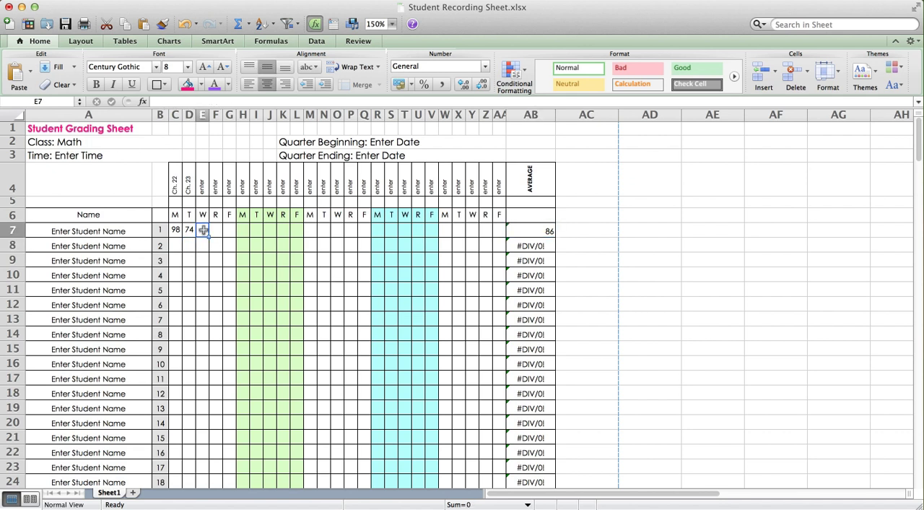
type("88")
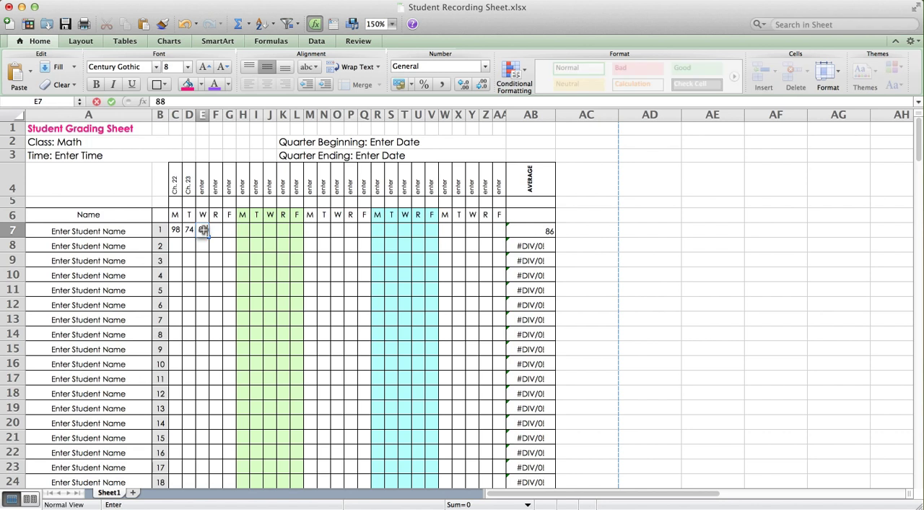
key("Return")
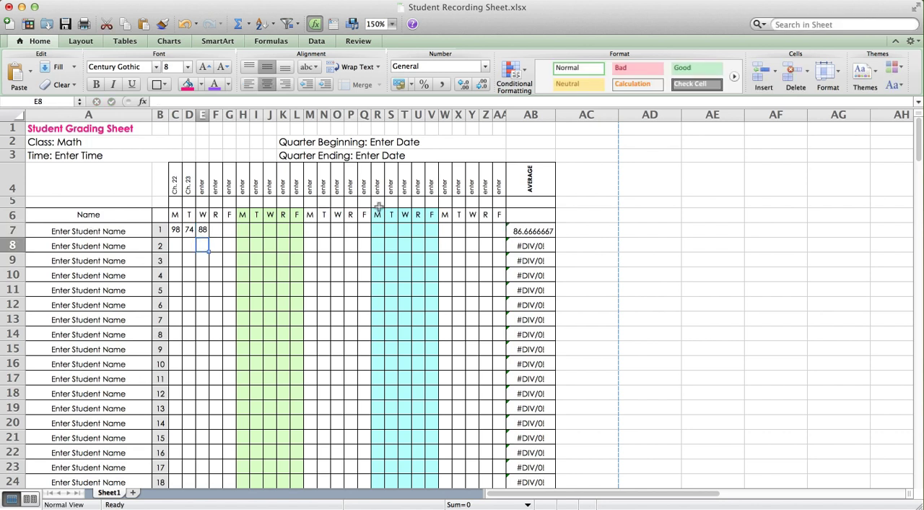
left_click(549, 232)
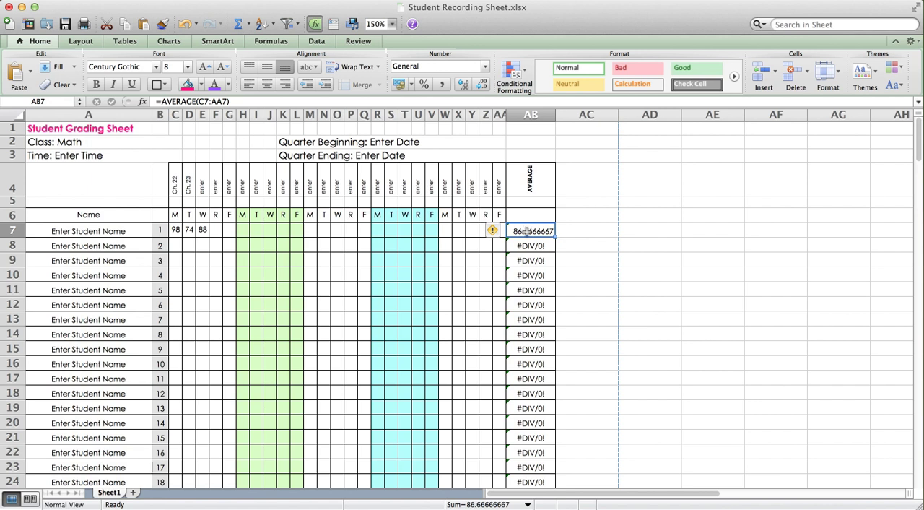
Enter a score of 99 for the second student in C8 under the Ch. 22 column
left_click(175, 245)
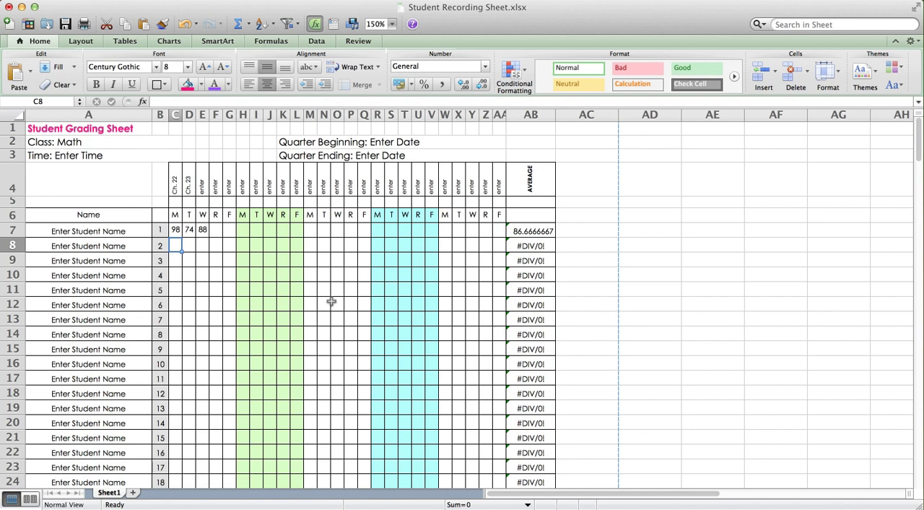
type("99")
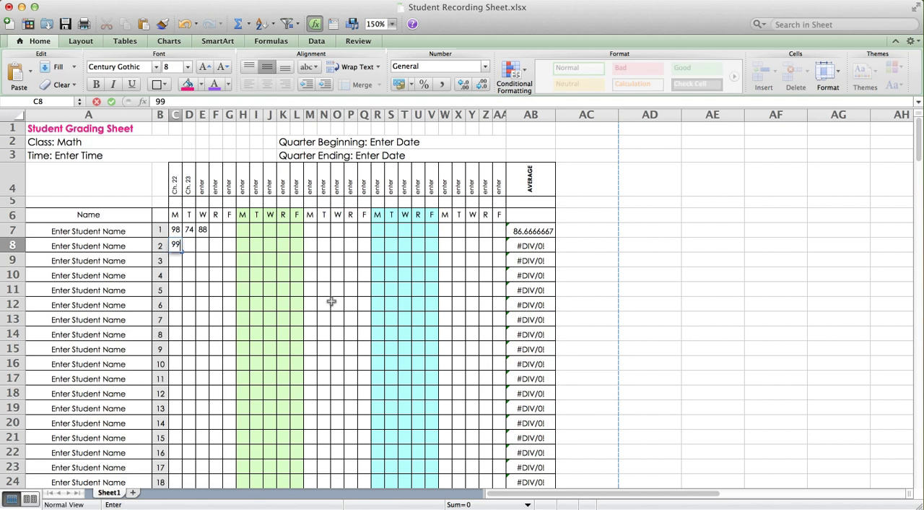
key("Return")
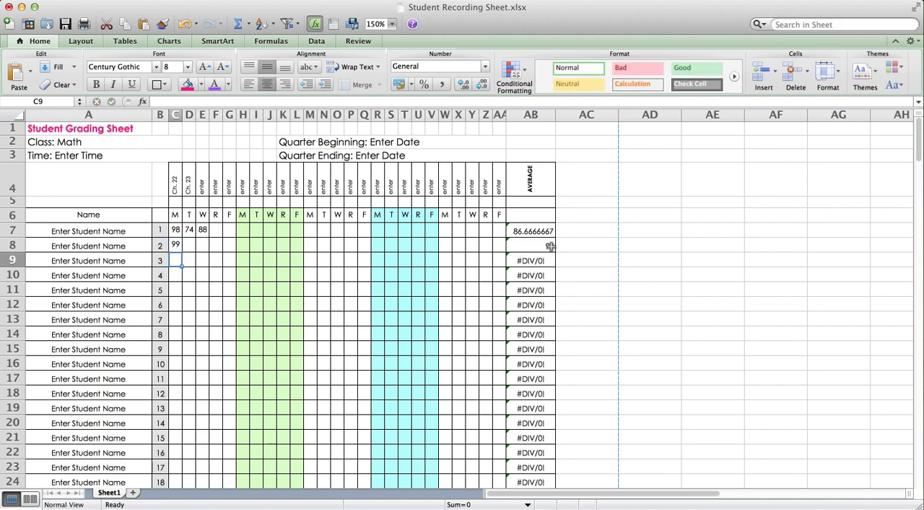
scroll(203, 294, "down", 6)
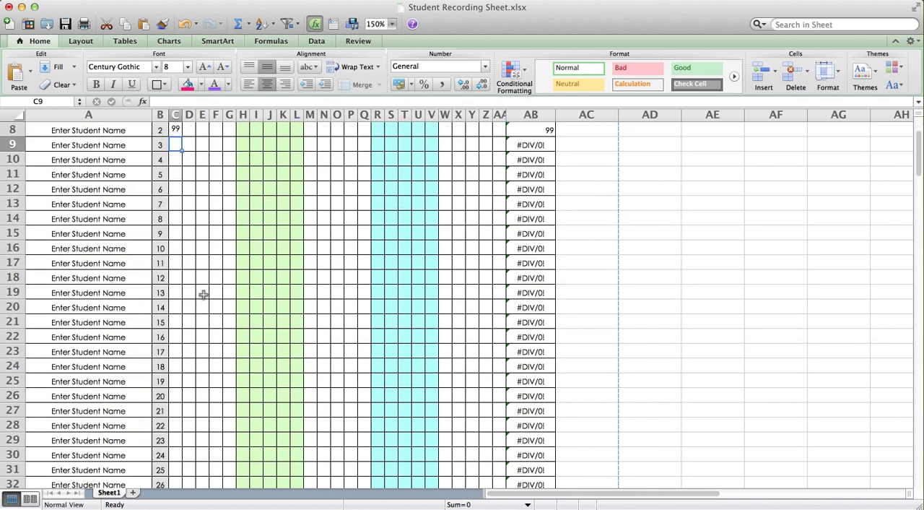
Check the class average formula for the Ch. 22 column in C44
scroll(204, 293, "down", 4)
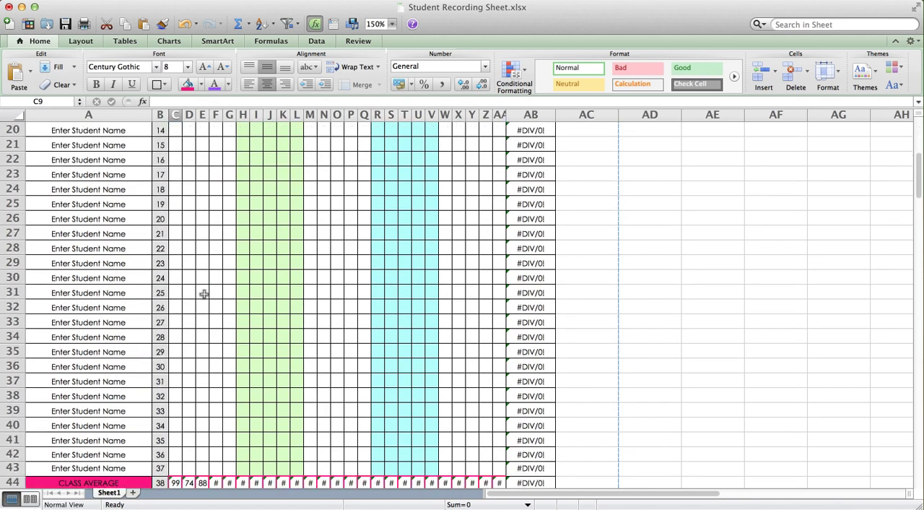
scroll(204, 293, "down", 1)
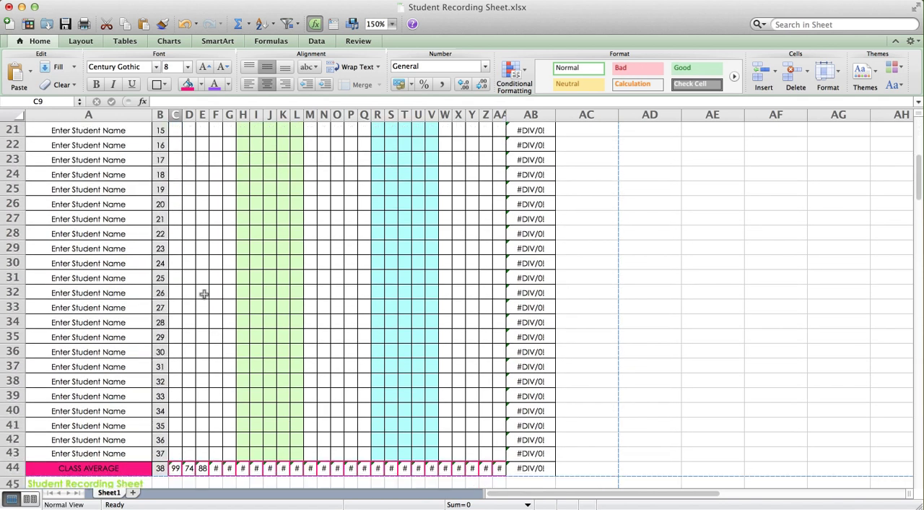
left_click(175, 468)
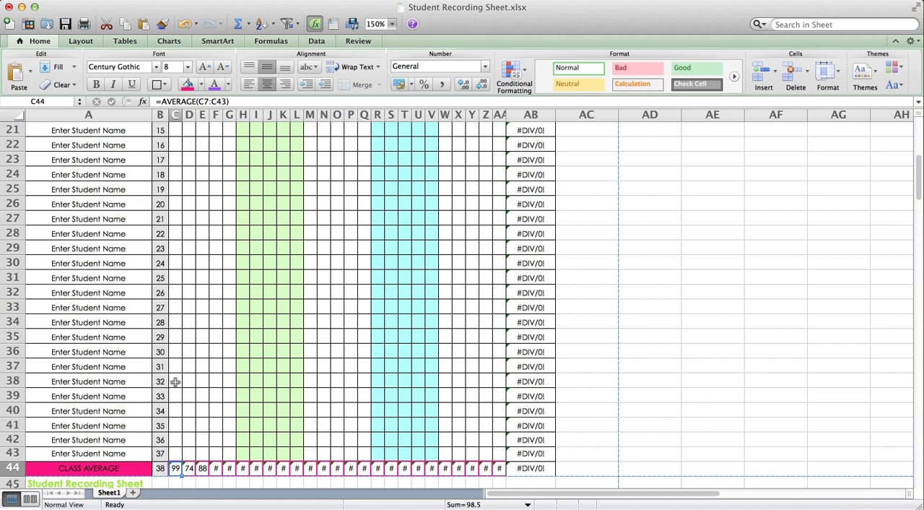
Enter a score of 103 for the third student in C9 under the Ch. 22 column
scroll(175, 382, "up", 7)
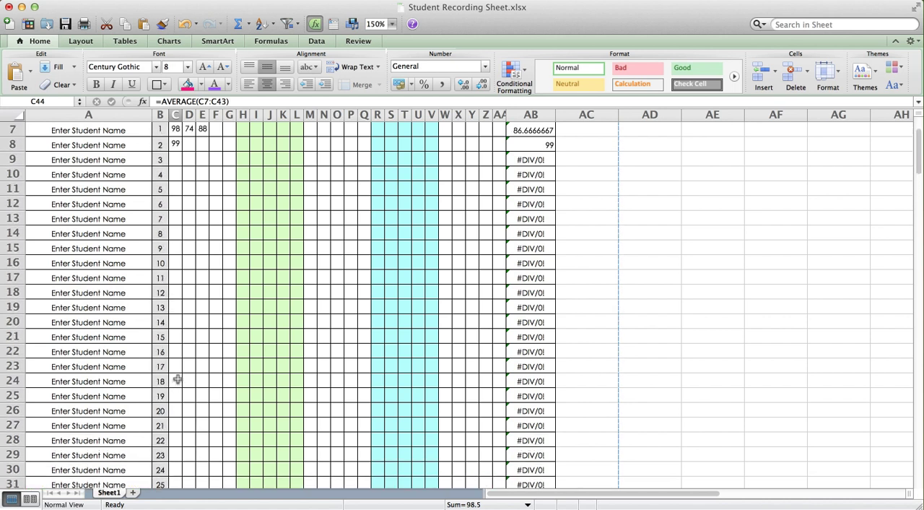
scroll(178, 381, "up", 2)
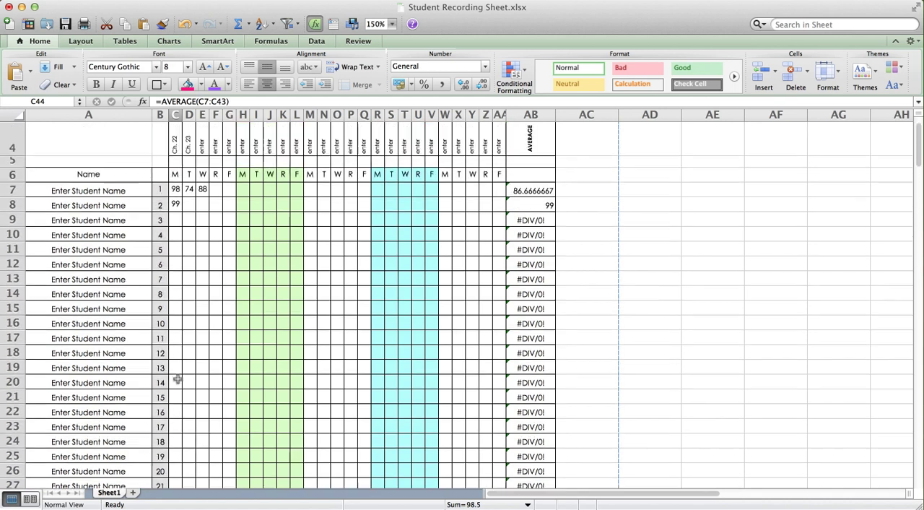
left_click(173, 221)
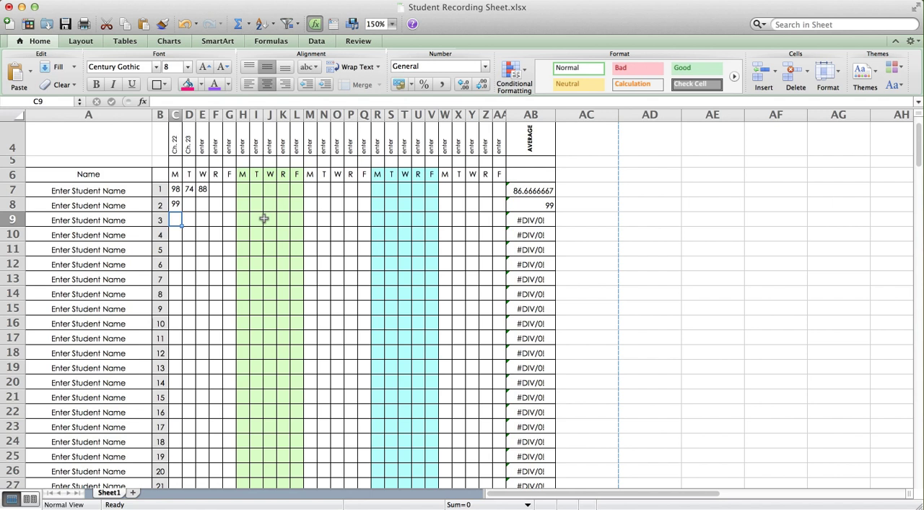
type("103")
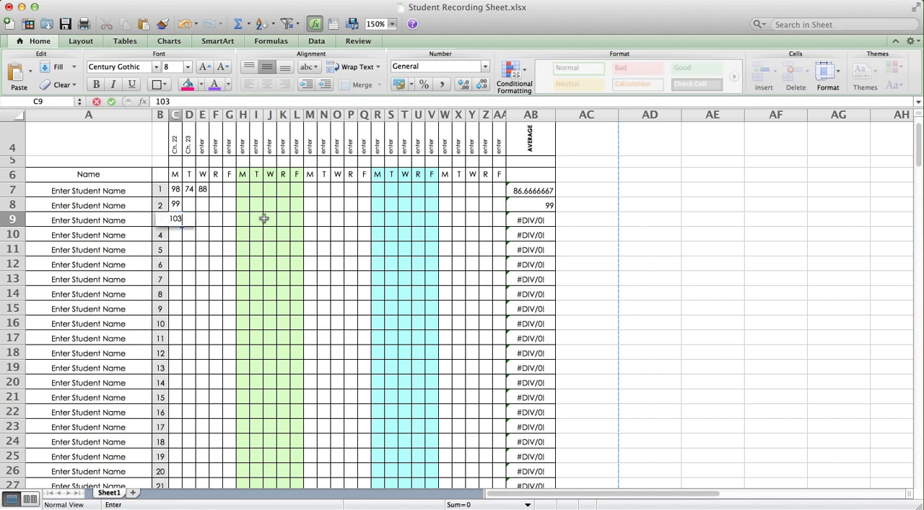
key("Return")
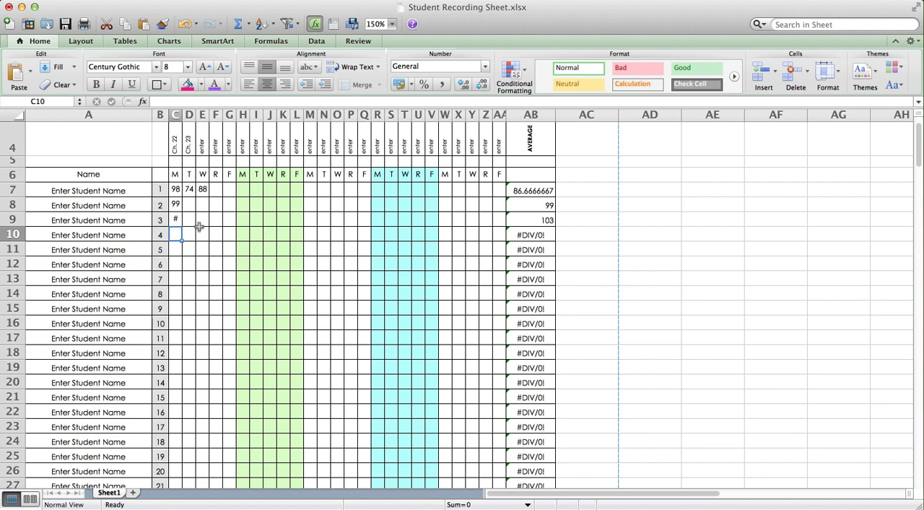
Open the third student's score in C9 to view its full value without changing it
left_click(176, 220)
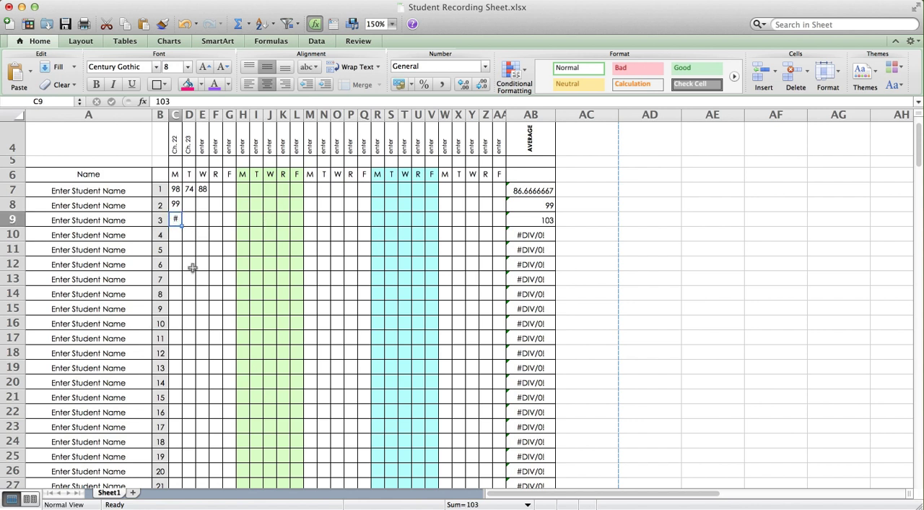
double_click(176, 218)
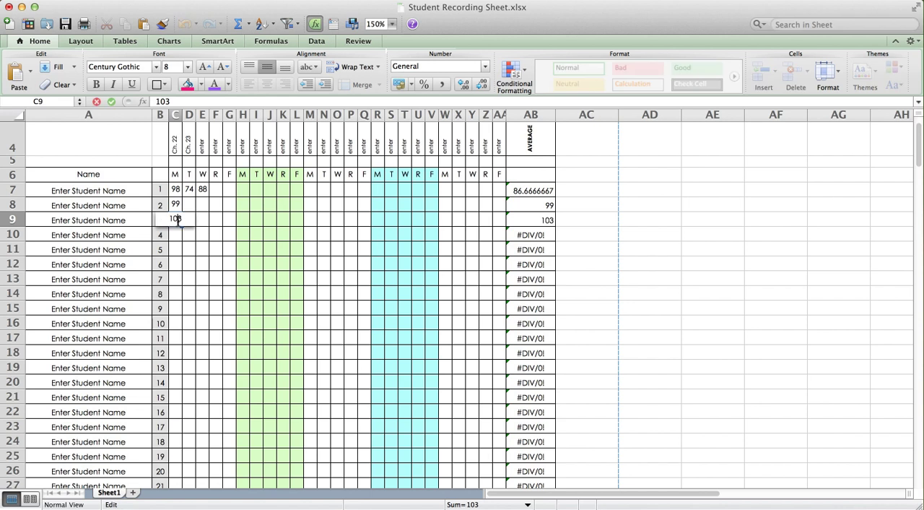
left_click(190, 305)
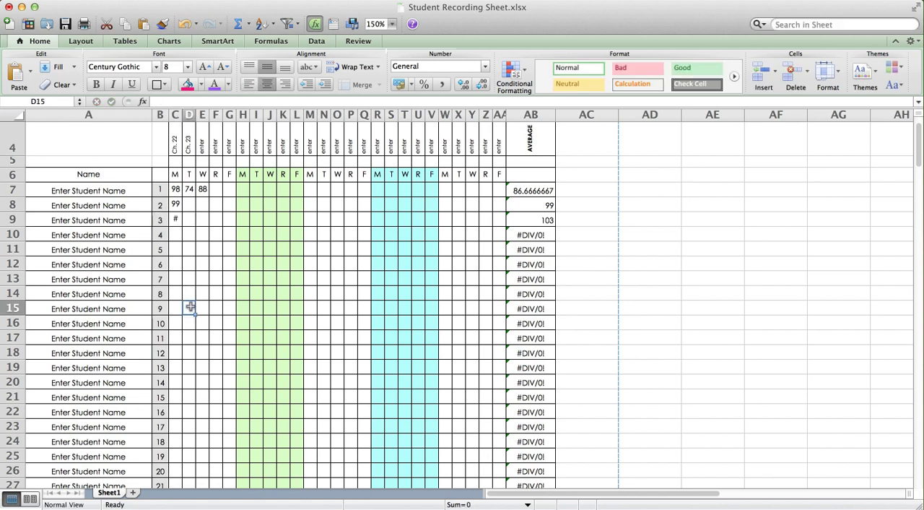
Widen column C so three-digit scores fit, and check the Ch. 22 class average in C44
left_click(180, 220)
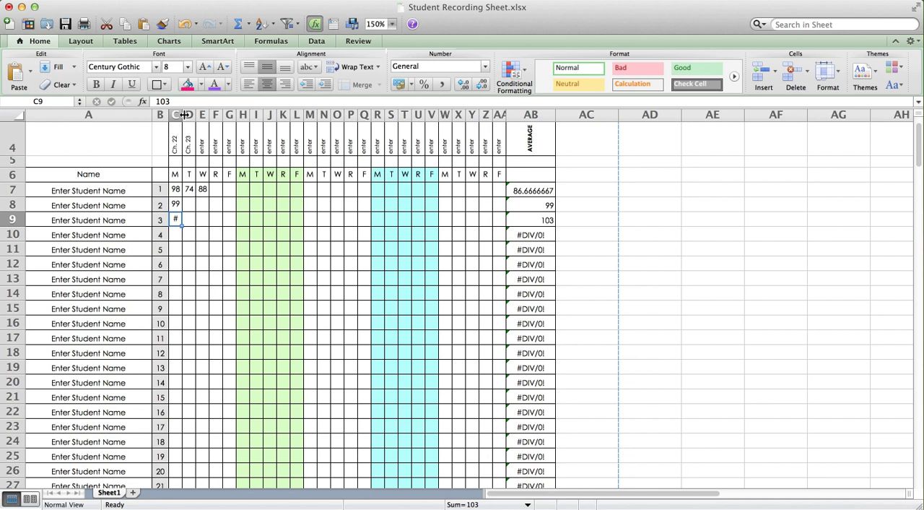
left_click_drag(181, 114, 205, 114)
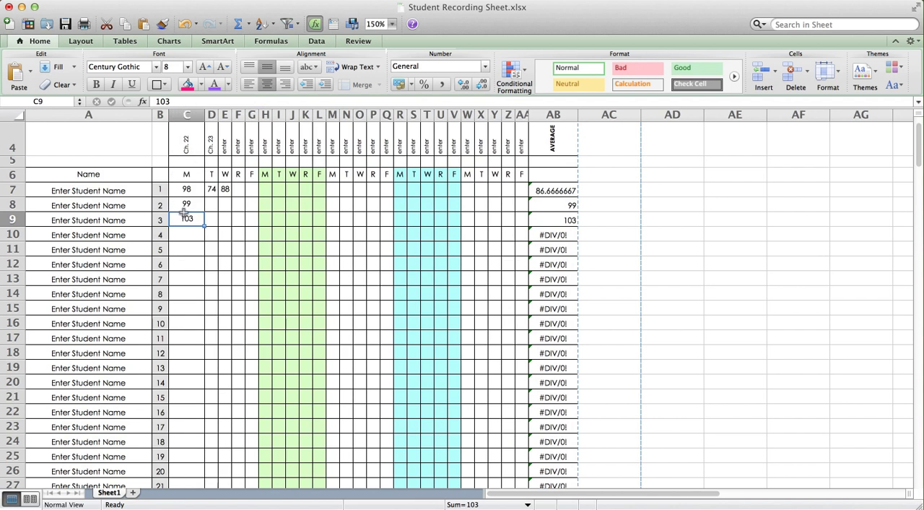
scroll(193, 299, "down", 10)
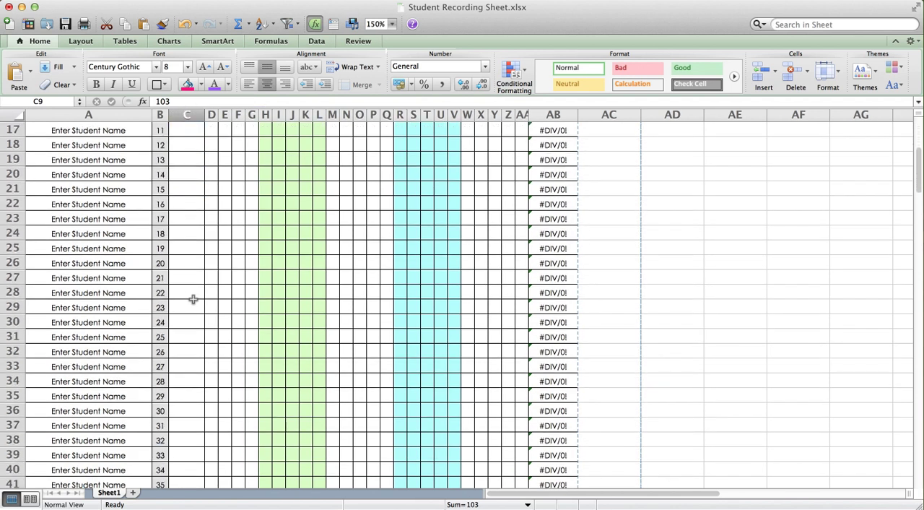
scroll(193, 299, "down", 3)
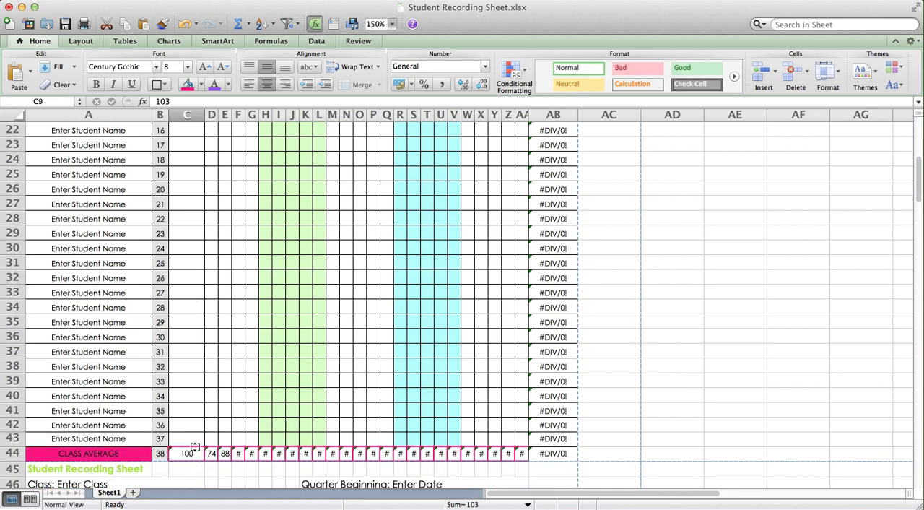
Narrow column C so it is just wide enough for the three-digit score in C9
scroll(201, 371, "up", 1)
scroll(195, 371, "up", 15)
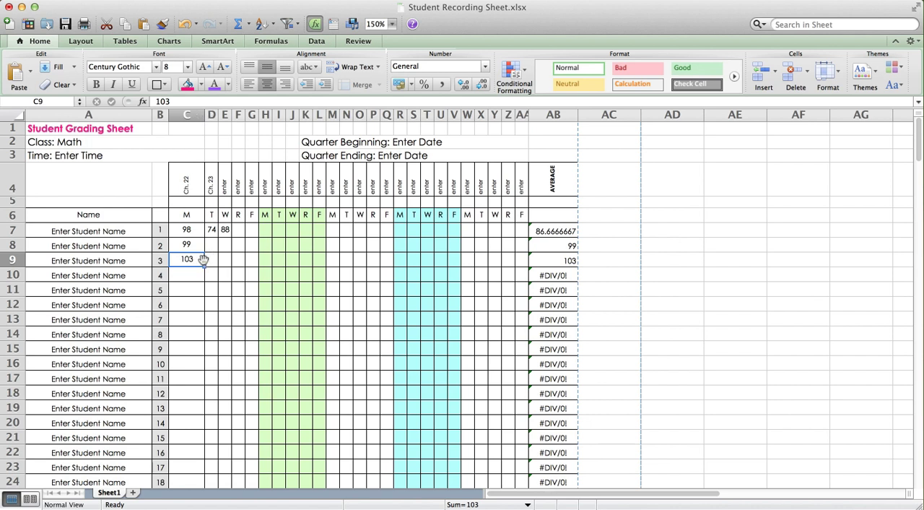
left_click_drag(204, 114, 187, 114)
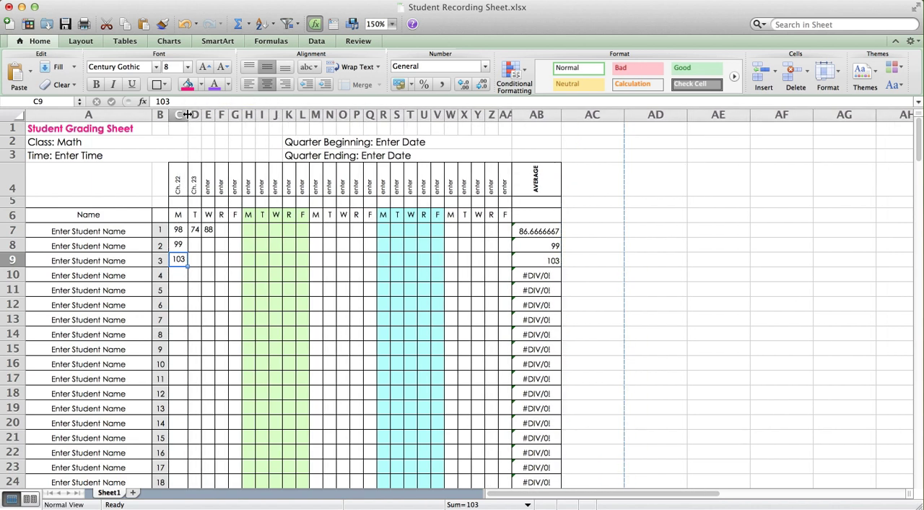
left_click(223, 272)
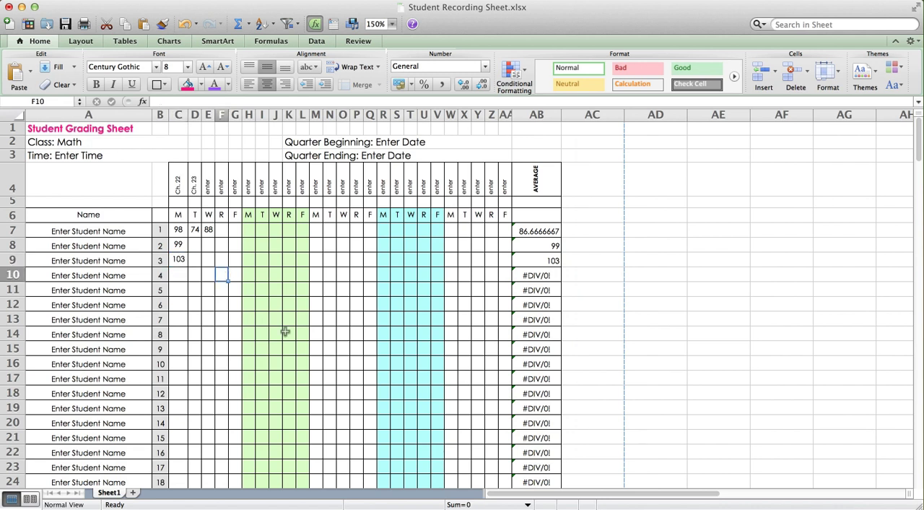
Examine the CLASS AVERAGE row 44 and the additional recording sheets starting at rows 45 and 89
scroll(213, 332, "down", 5)
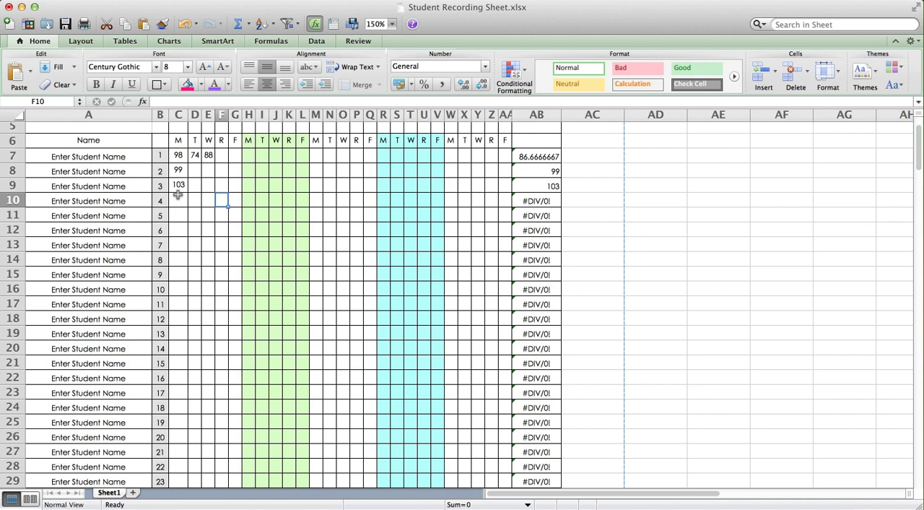
scroll(317, 352, "down", 10)
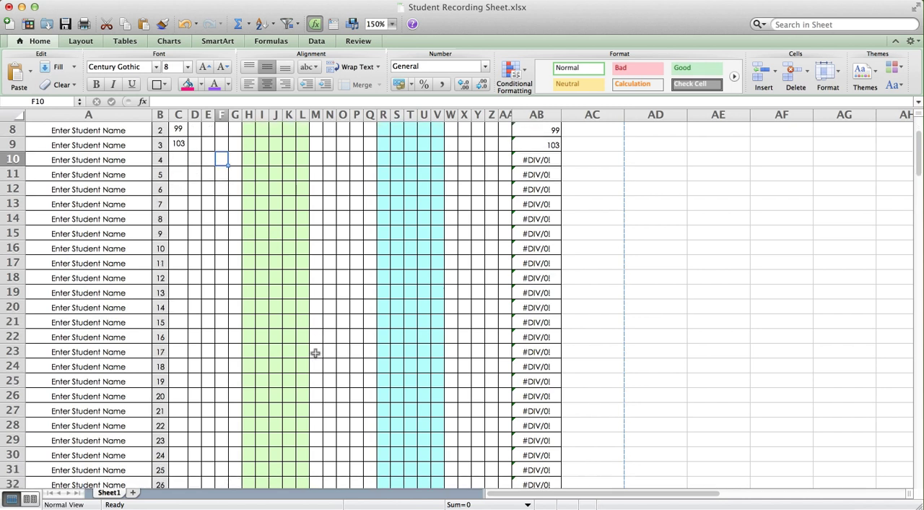
scroll(315, 352, "down", 6)
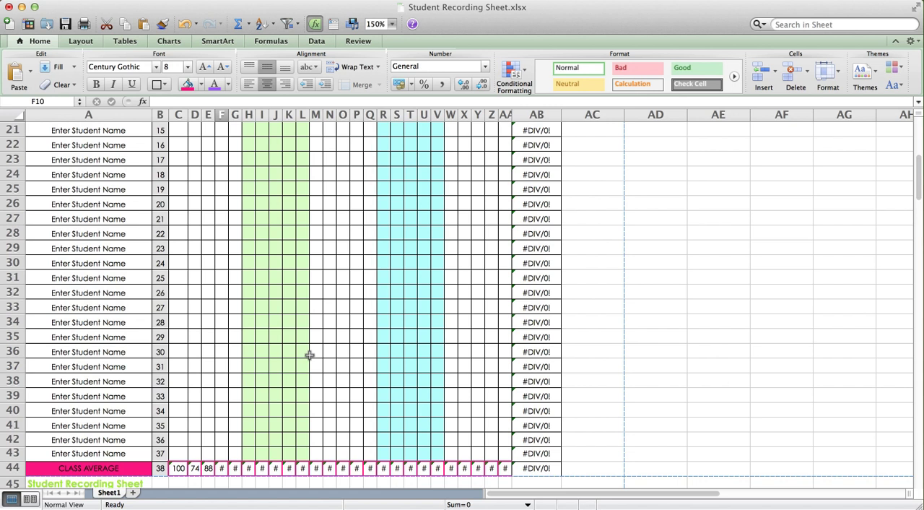
scroll(310, 354, "down", 20)
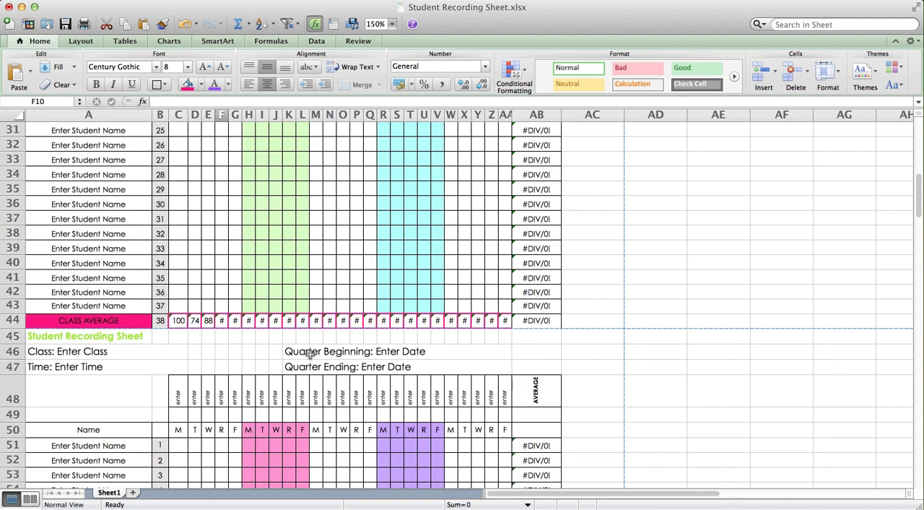
scroll(309, 355, "down", 1)
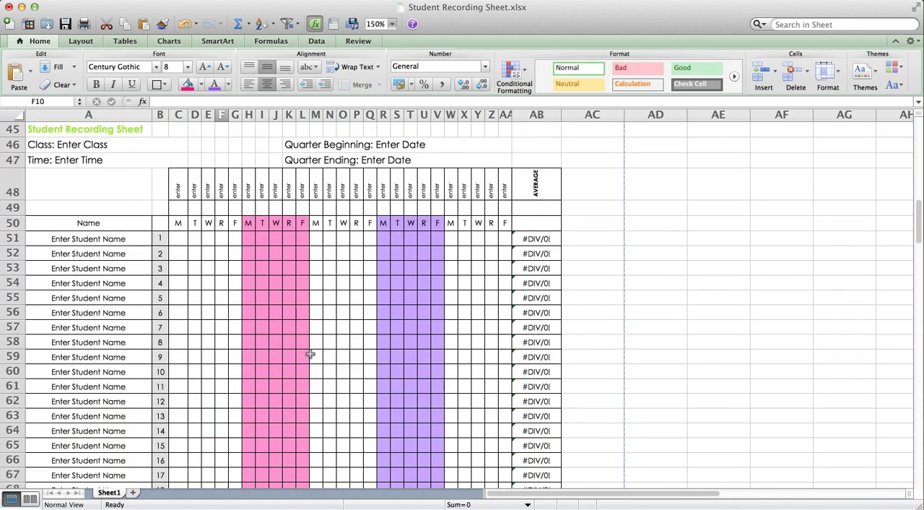
scroll(310, 355, "down", 11)
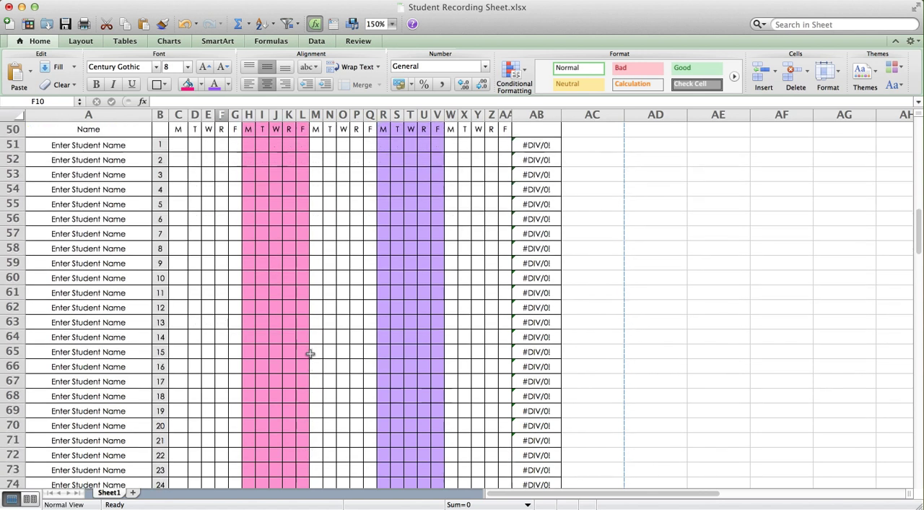
scroll(310, 353, "down", 13)
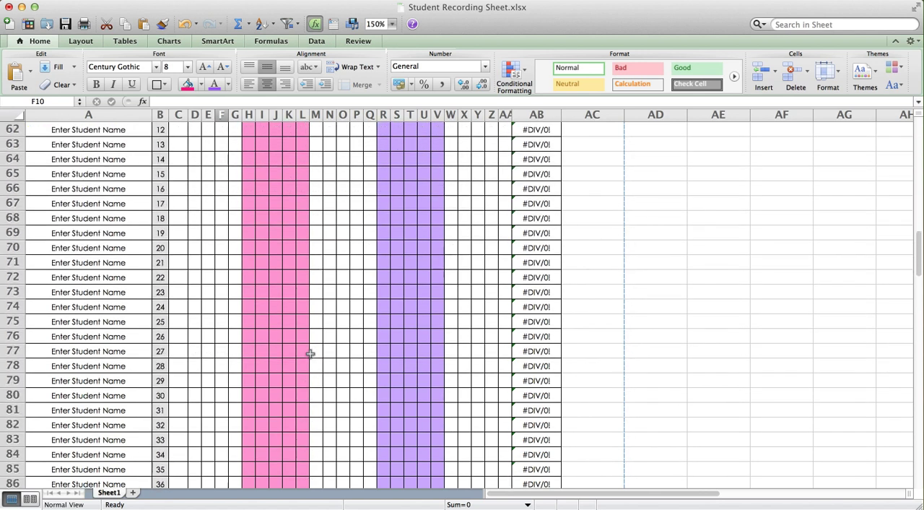
scroll(310, 353, "down", 8)
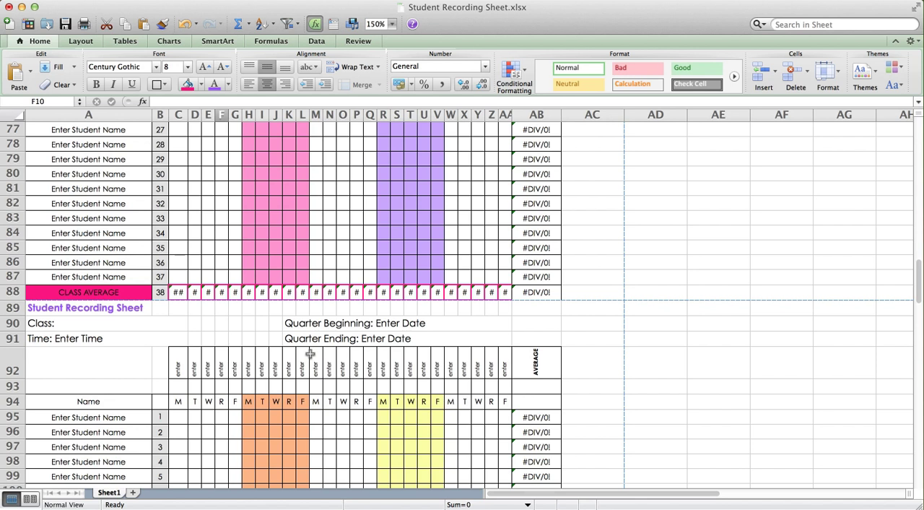
Select the AVERAGE column AB and review the commands available for it without applying any
scroll(310, 352, "up", 20)
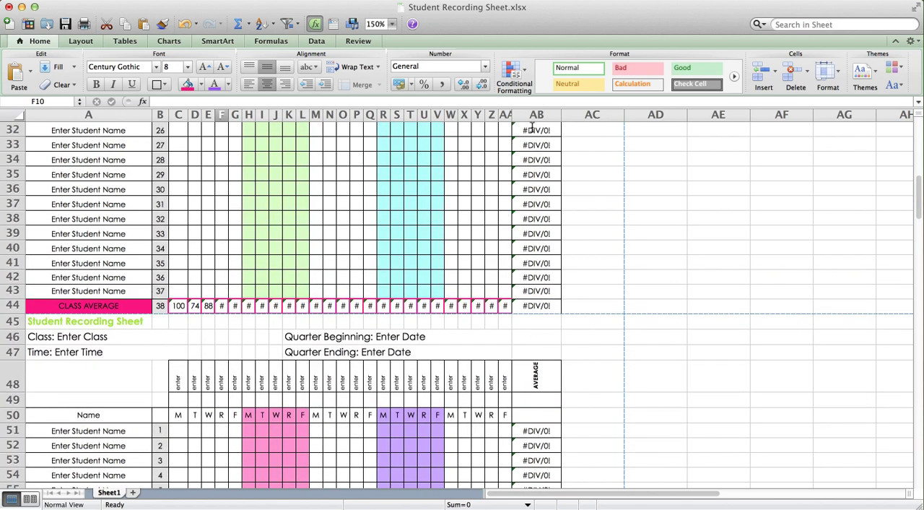
scroll(532, 327, "up", 18)
scroll(532, 326, "up", 13)
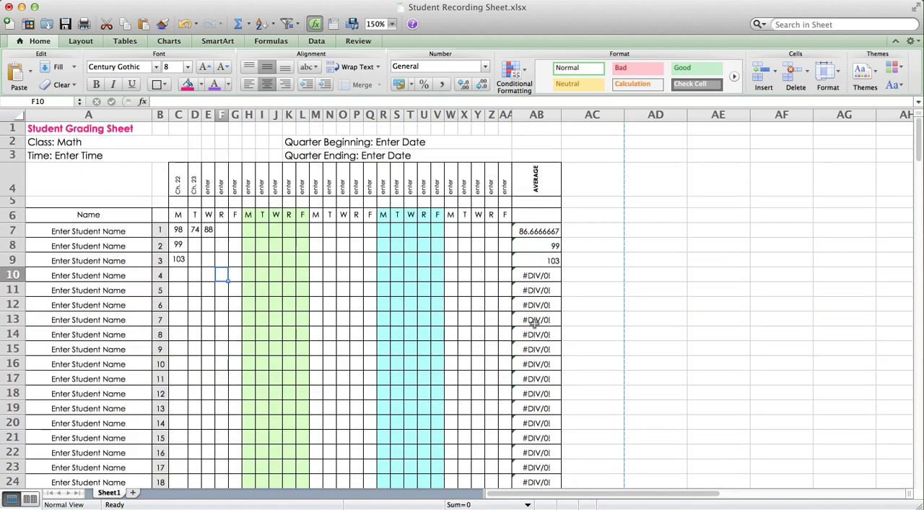
left_click(535, 101)
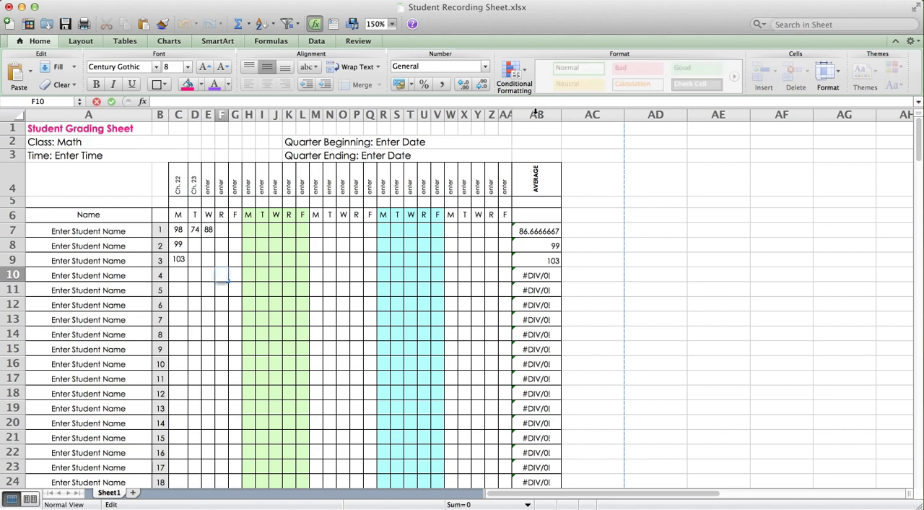
left_click(535, 114)
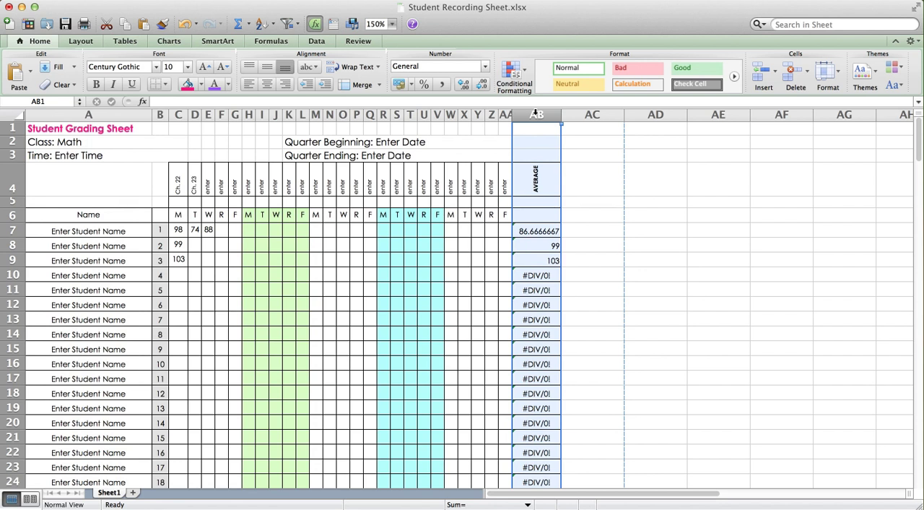
right_click(535, 114)
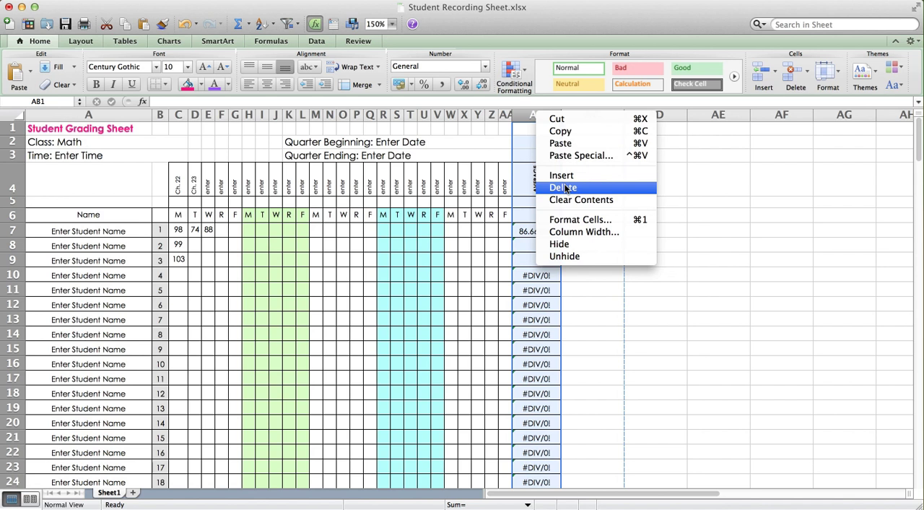
left_click(434, 248)
left_click(439, 242)
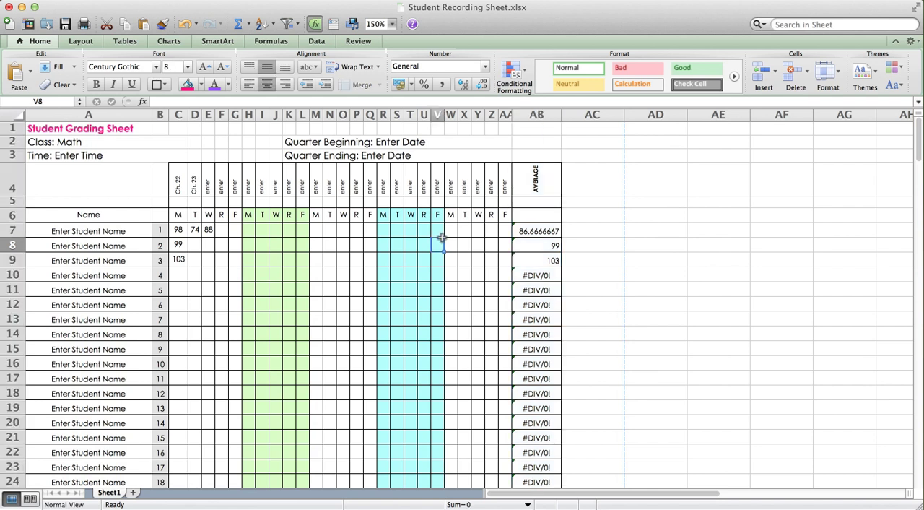
Set the worksheet zoom to 100%
left_click(181, 231)
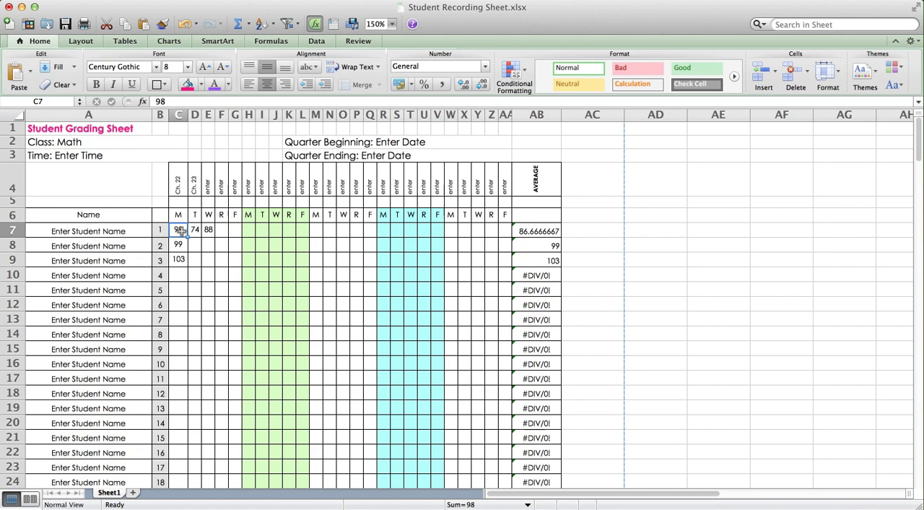
scroll(356, 313, "down", 1)
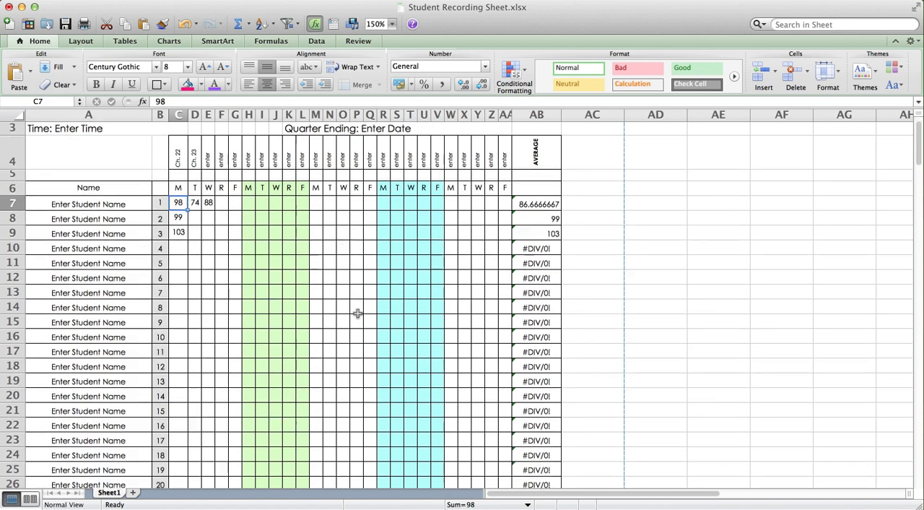
scroll(357, 313, "down", 10)
scroll(359, 309, "down", 20)
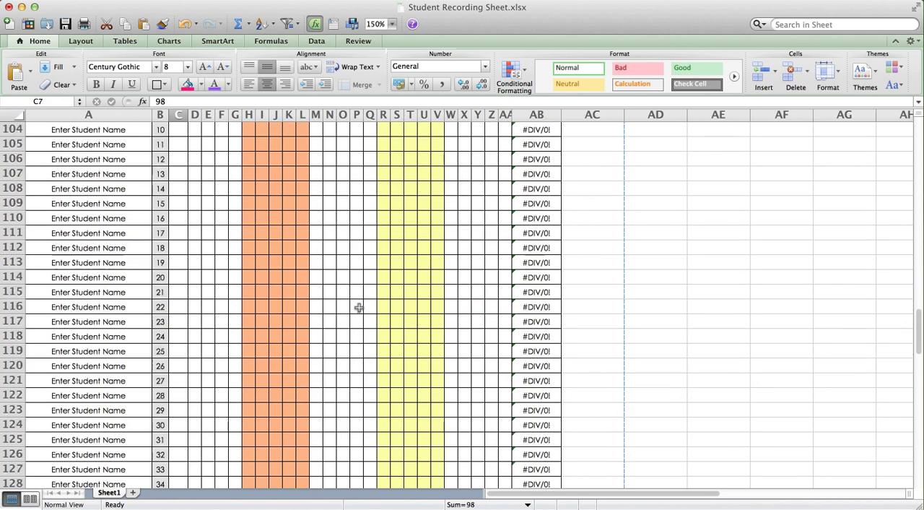
scroll(358, 308, "down", 7)
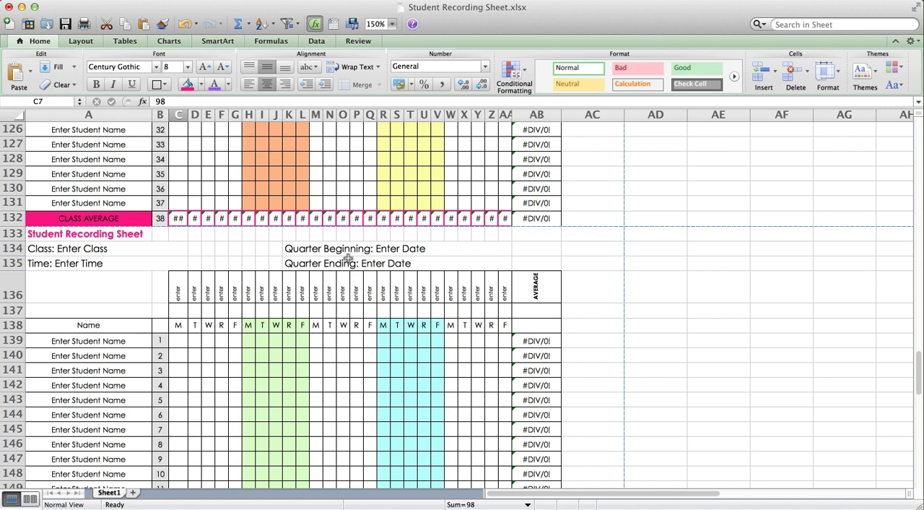
left_click(143, 0)
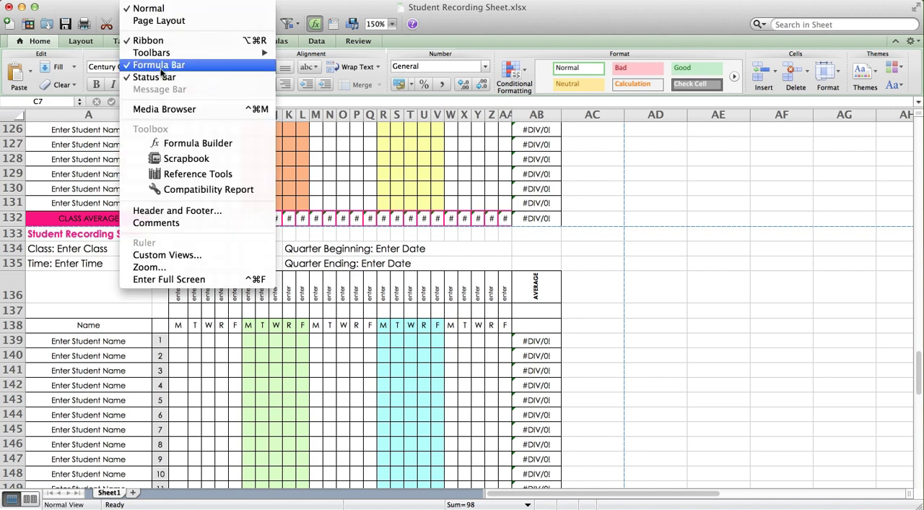
left_click(200, 270)
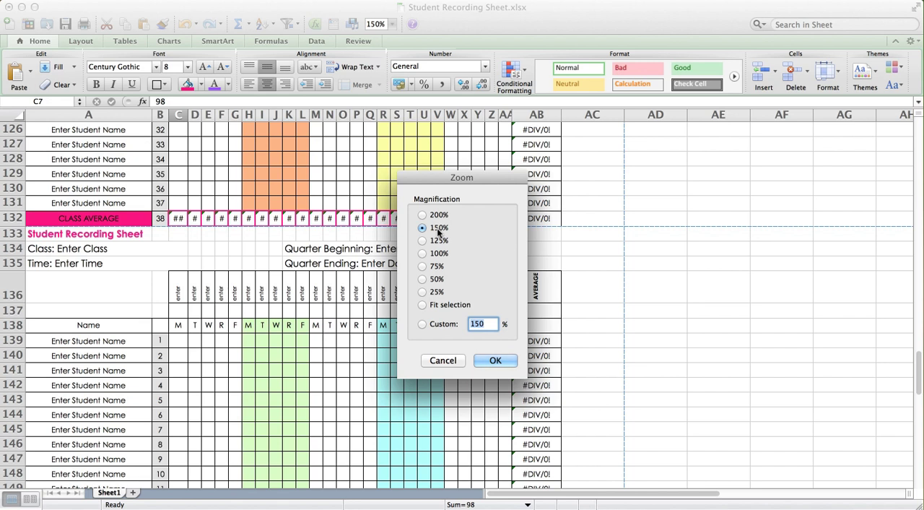
left_click(422, 256)
left_click(496, 360)
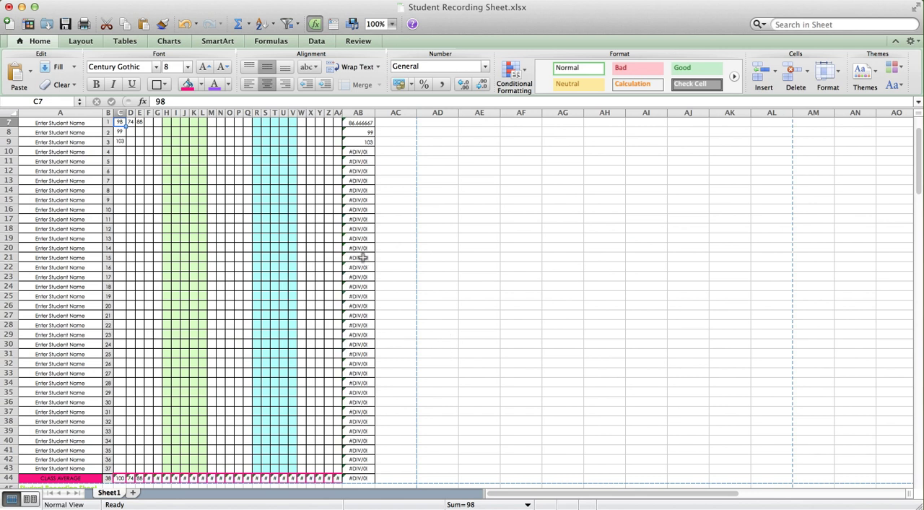
Set the worksheet zoom to 125%
scroll(386, 264, "up", 3)
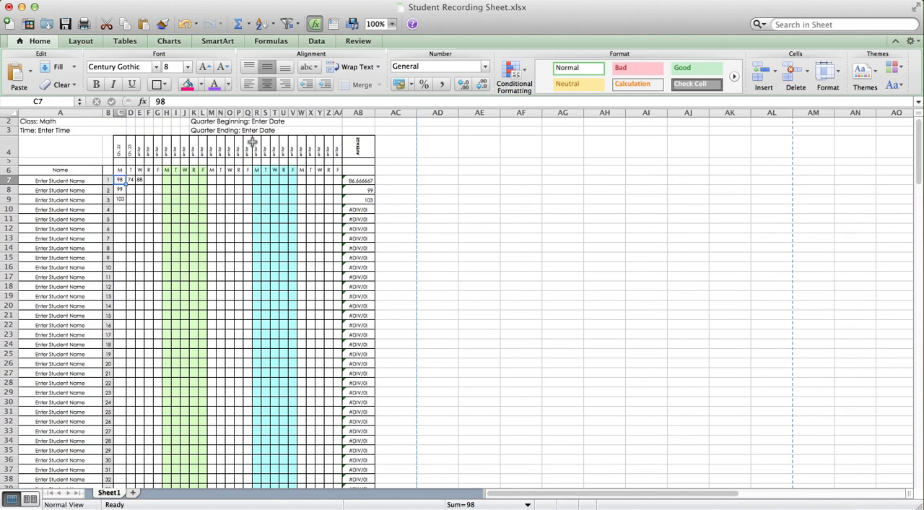
left_click(140, 2)
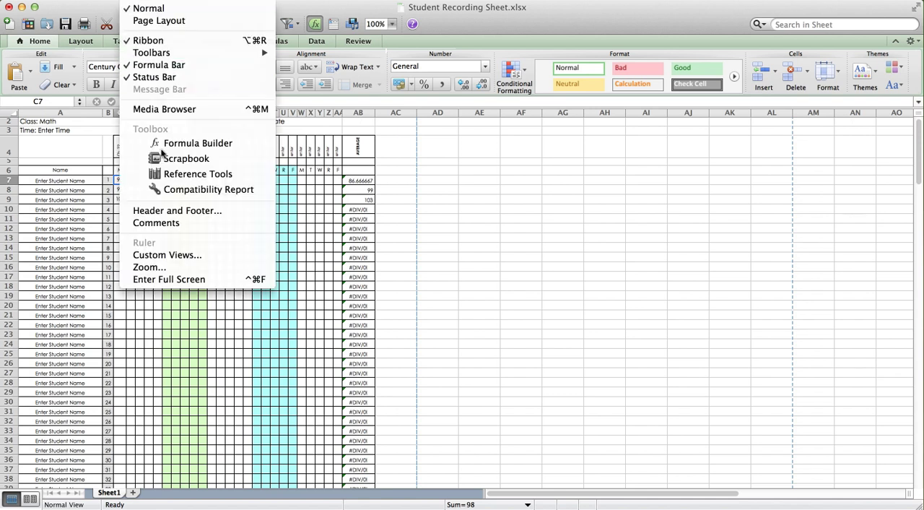
left_click(185, 267)
left_click(422, 240)
left_click(496, 360)
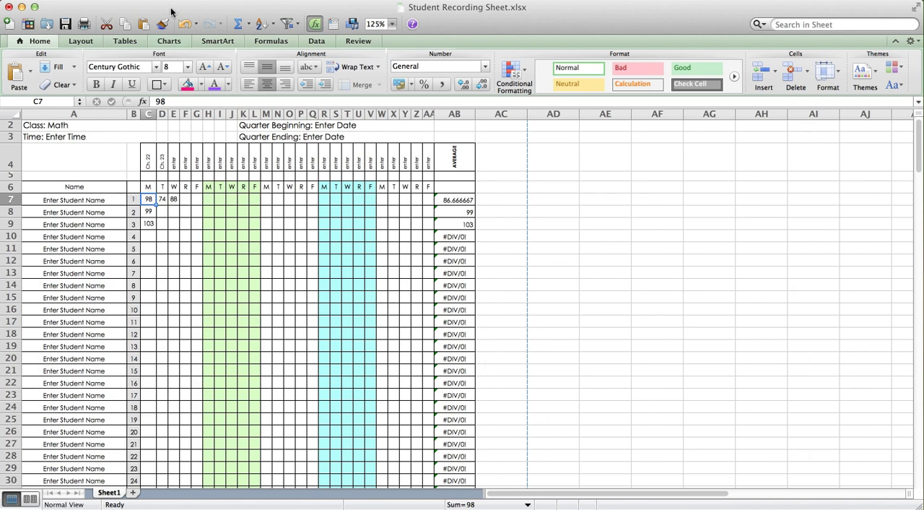
Enlarge the worksheet view to 150% magnification
left_click(134, 0)
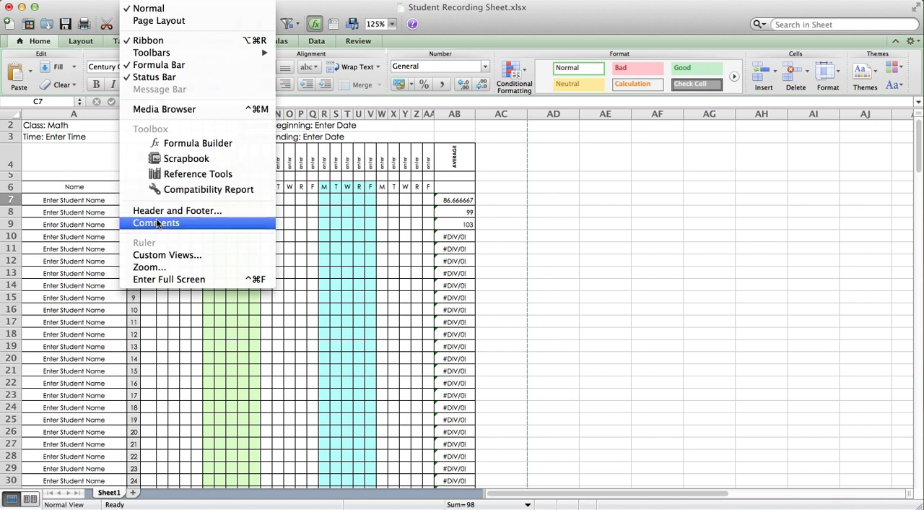
left_click(148, 267)
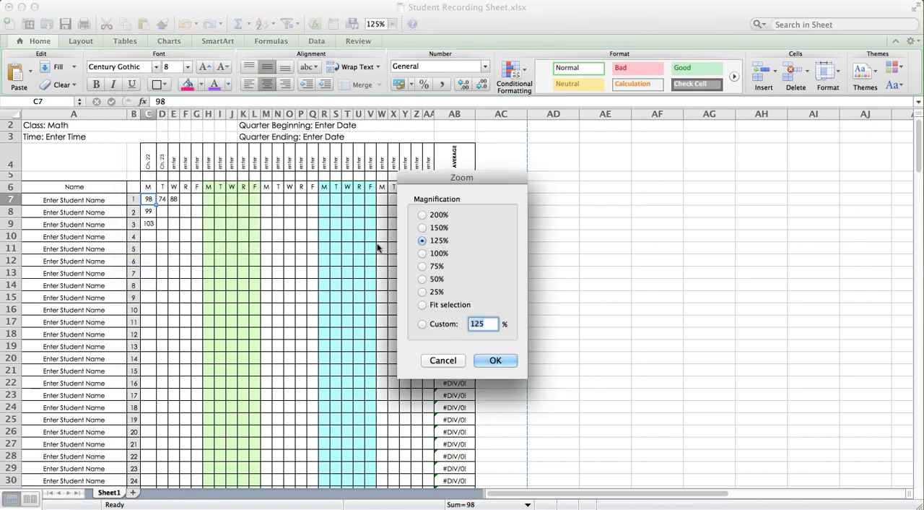
left_click(423, 227)
left_click(495, 362)
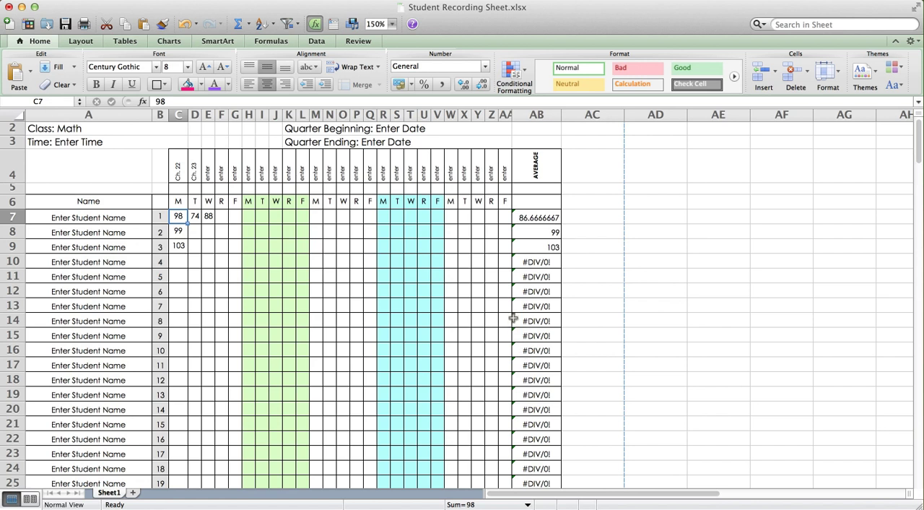
Reduce the worksheet zoom to 75% so a whole recording sheet fits in view
left_click(145, 1)
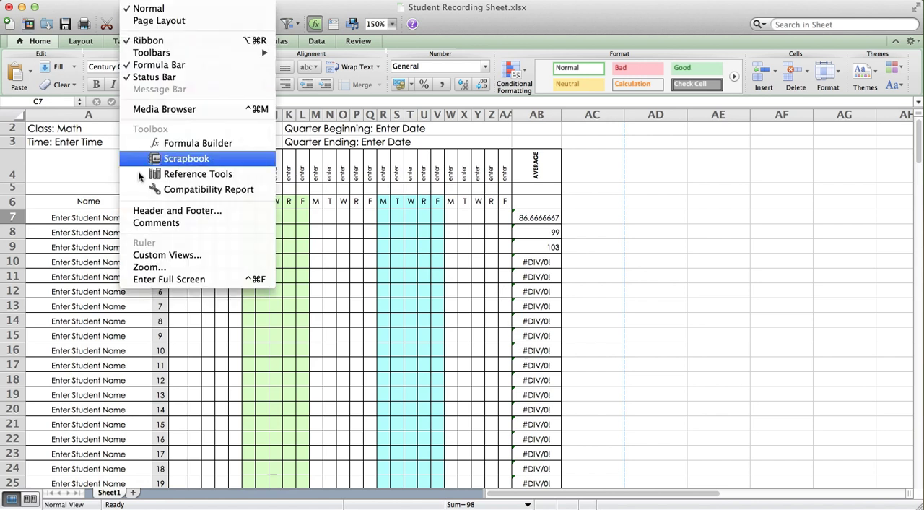
left_click(165, 267)
left_click(423, 267)
left_click(495, 360)
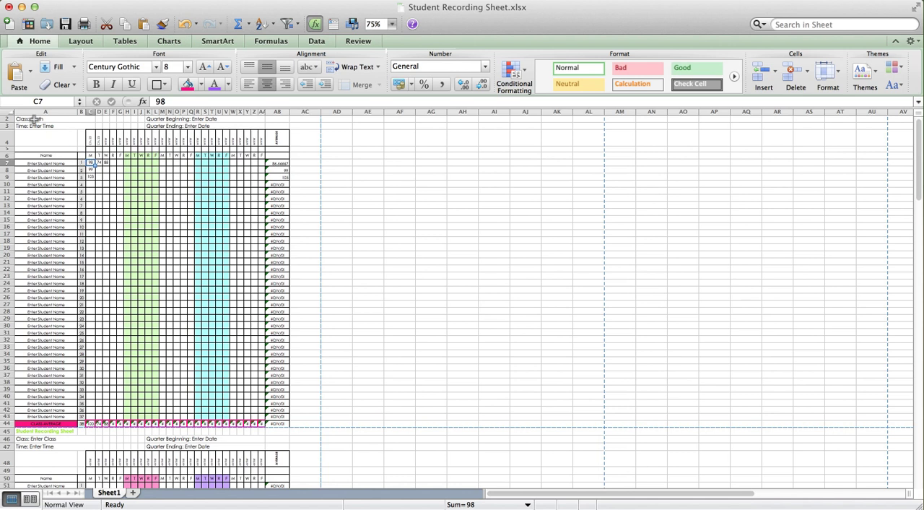
Copy the entire pink and purple recording sheet, from its title in A45 through column AC of its CLASS AVERAGE row 88
scroll(113, 397, "down", 10)
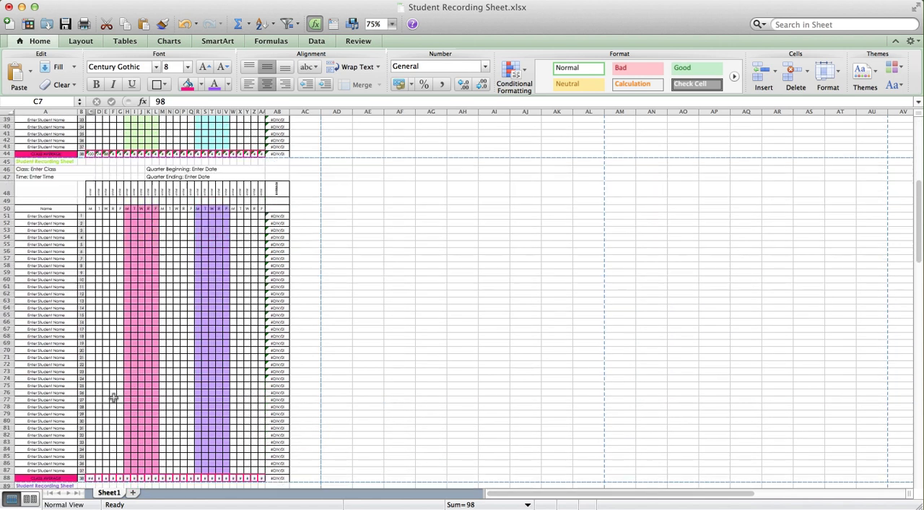
left_click(41, 162)
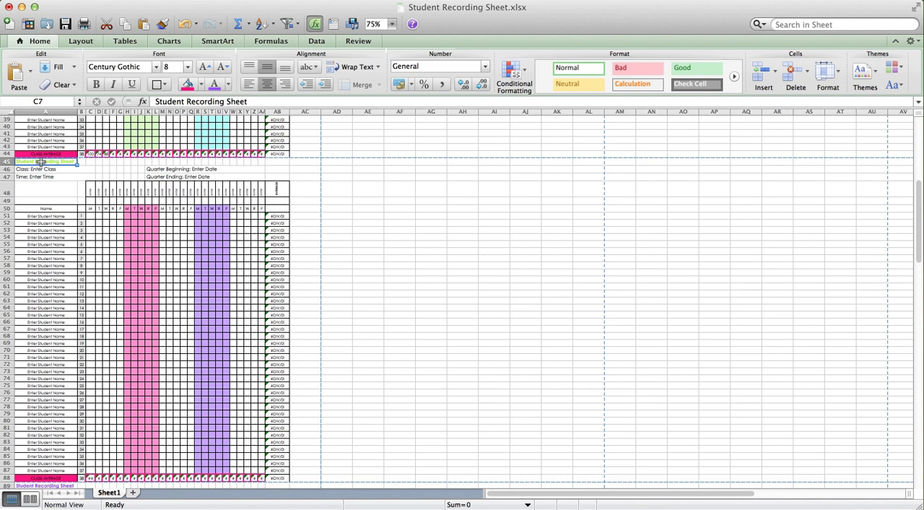
left_click_drag(42, 163, 302, 474)
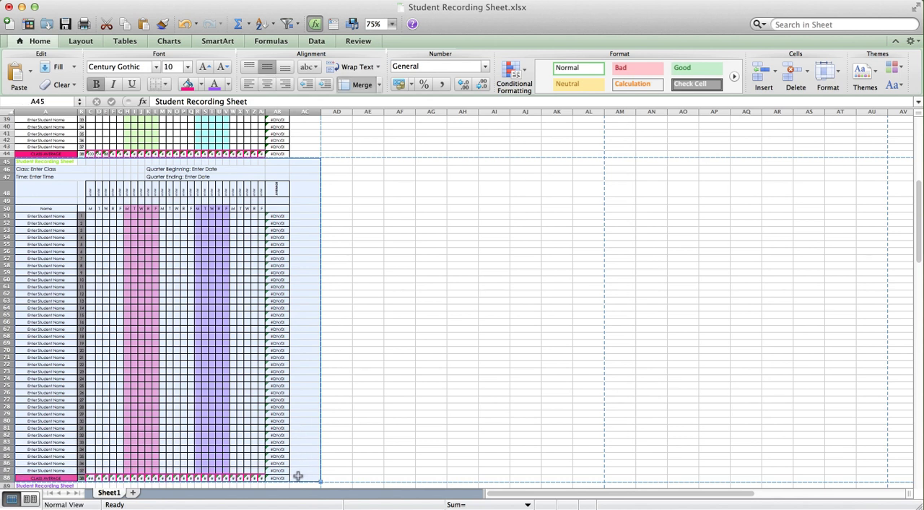
right_click(297, 476)
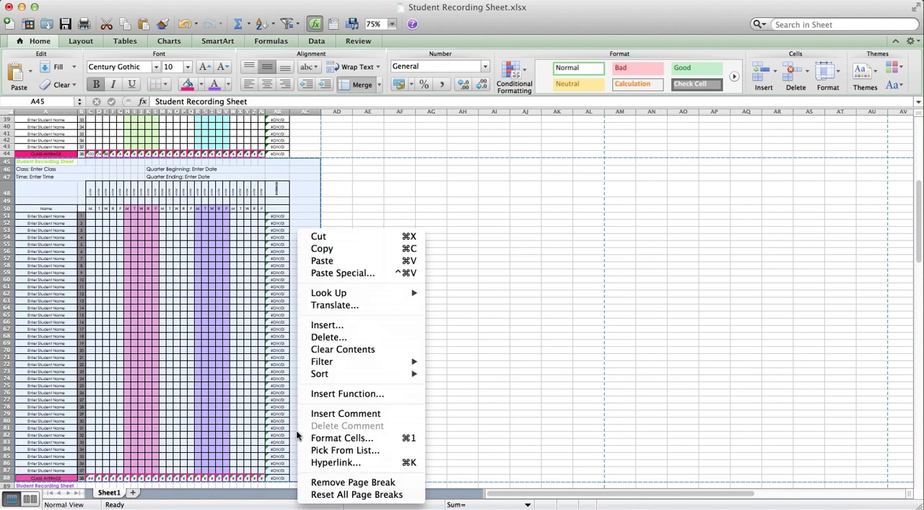
left_click(319, 252)
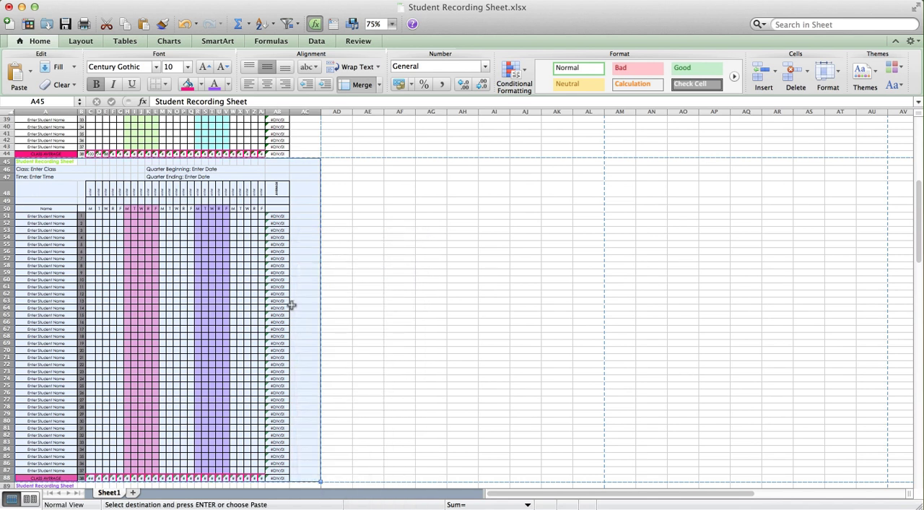
Paste the copied recording sheet at A177, directly below the last sheet's CLASS AVERAGE row
scroll(291, 304, "down", 3)
scroll(290, 304, "down", 5)
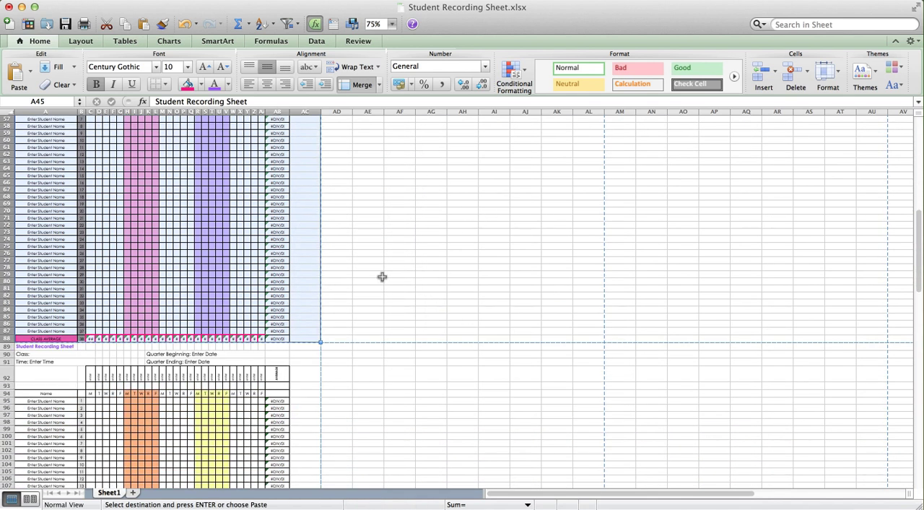
scroll(233, 379, "down", 10)
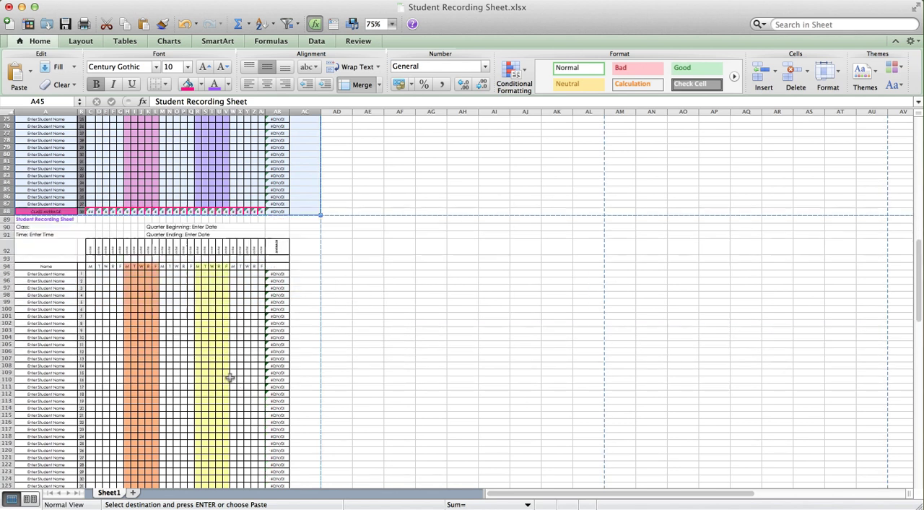
scroll(228, 373, "down", 12)
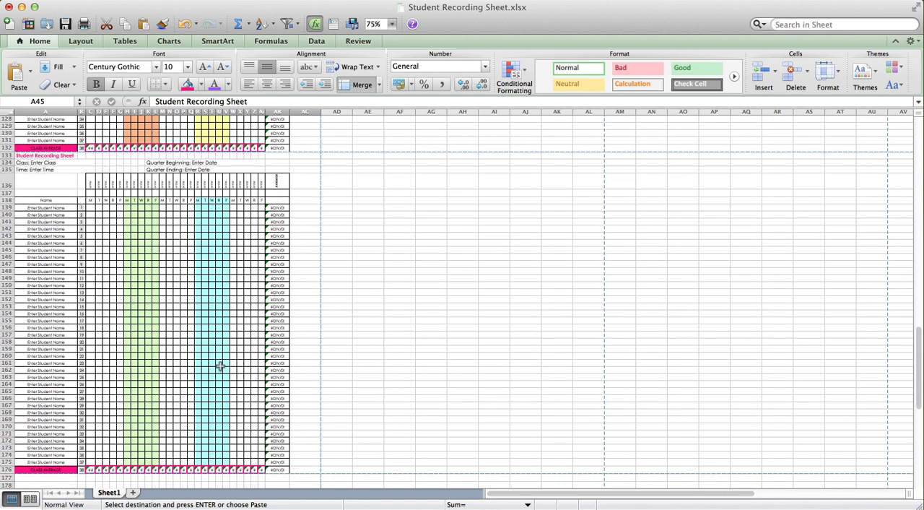
scroll(220, 366, "down", 1)
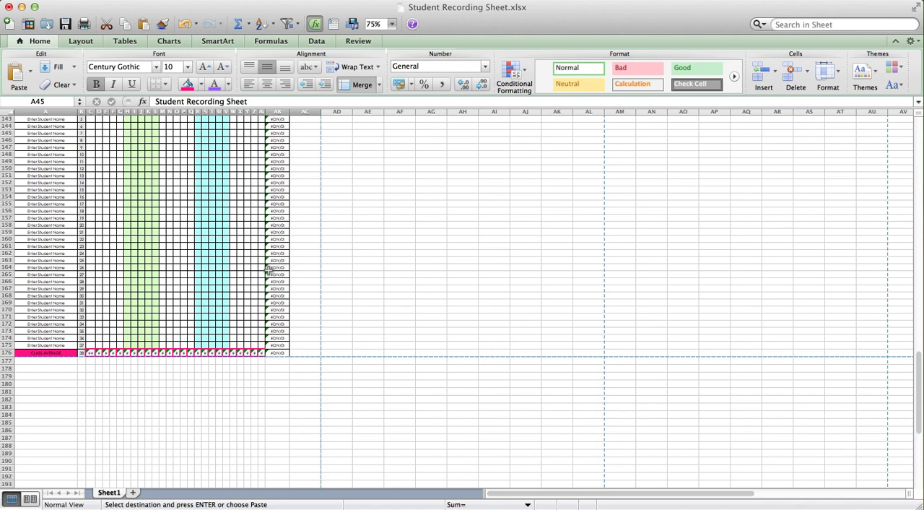
left_click(62, 361)
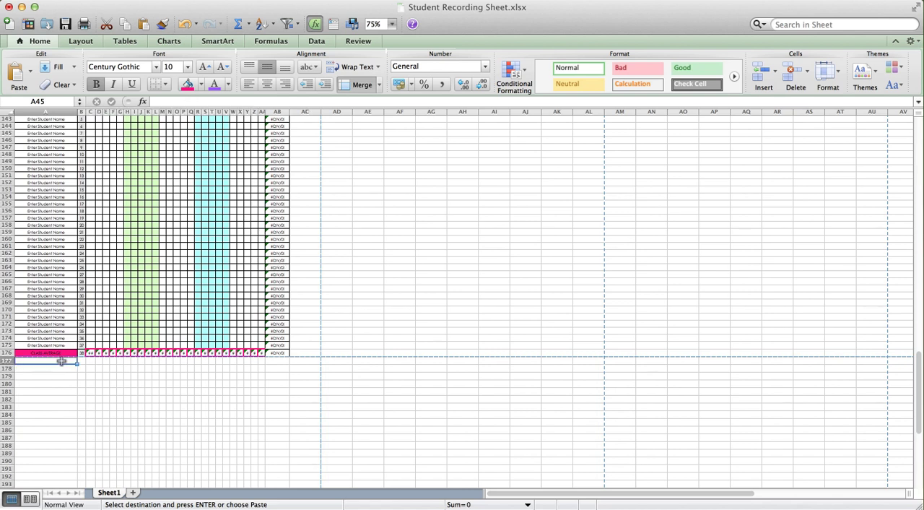
scroll(216, 261, "down", 5)
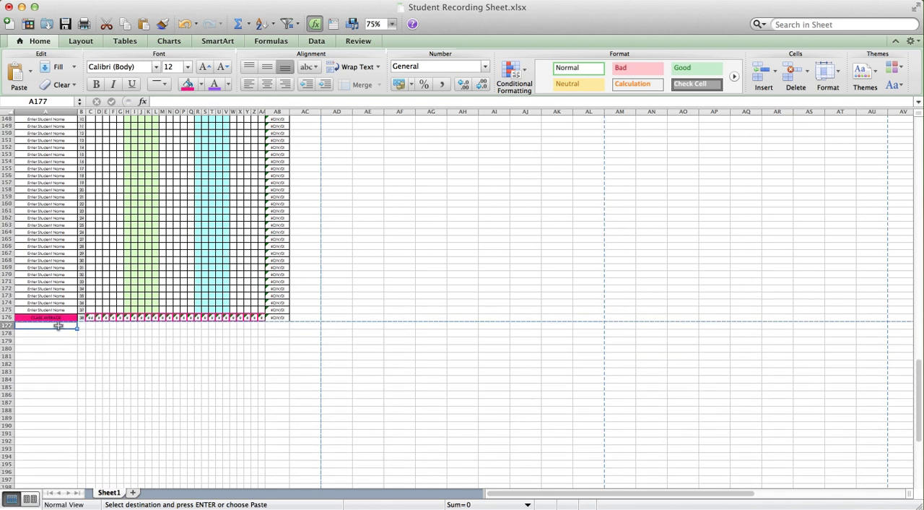
right_click(58, 326)
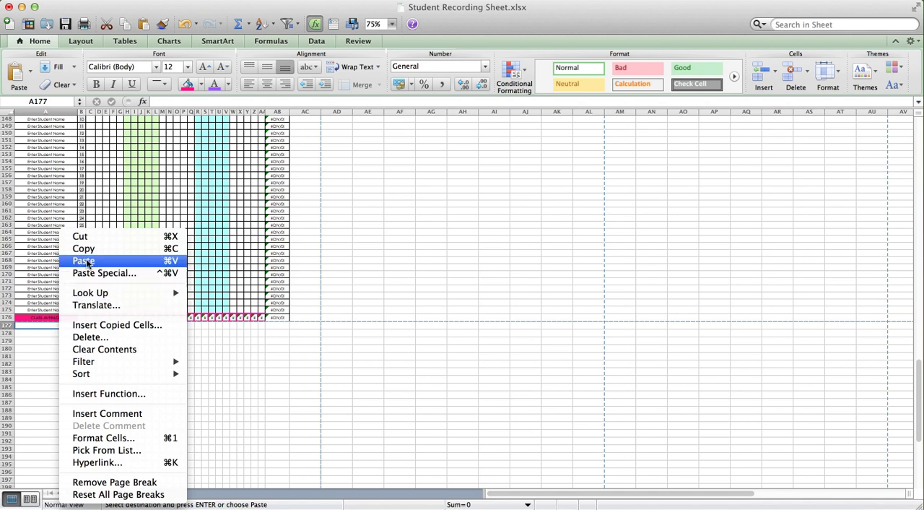
left_click(85, 261)
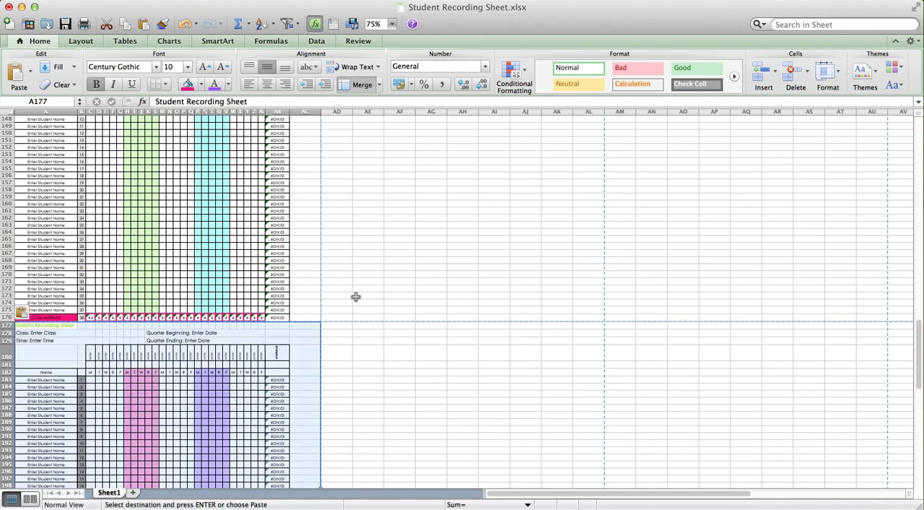
Look over the pasted recording sheet and set the worksheet zoom back to 150%
scroll(293, 299, "down", 10)
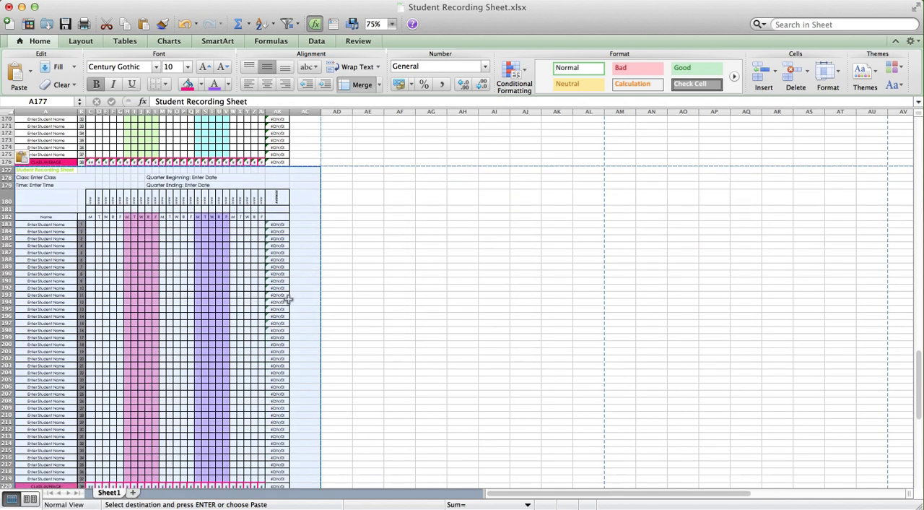
scroll(287, 299, "down", 1)
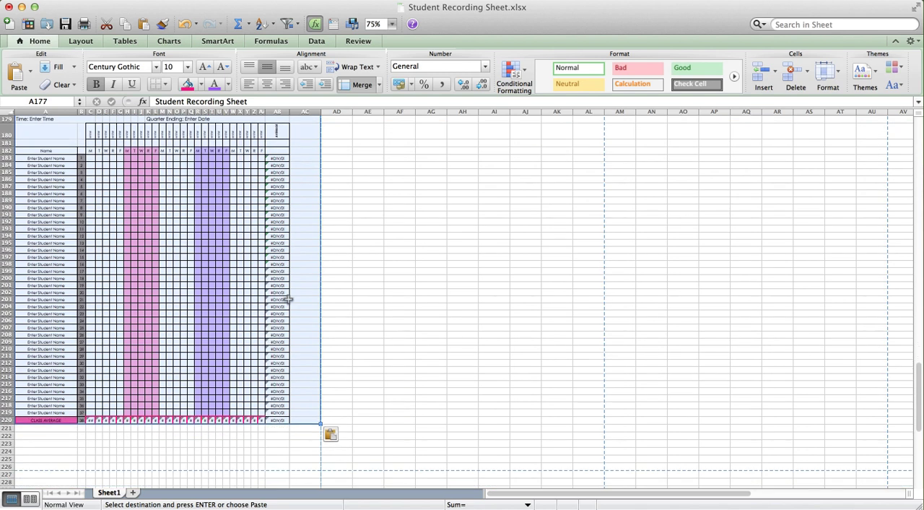
scroll(303, 287, "up", 20)
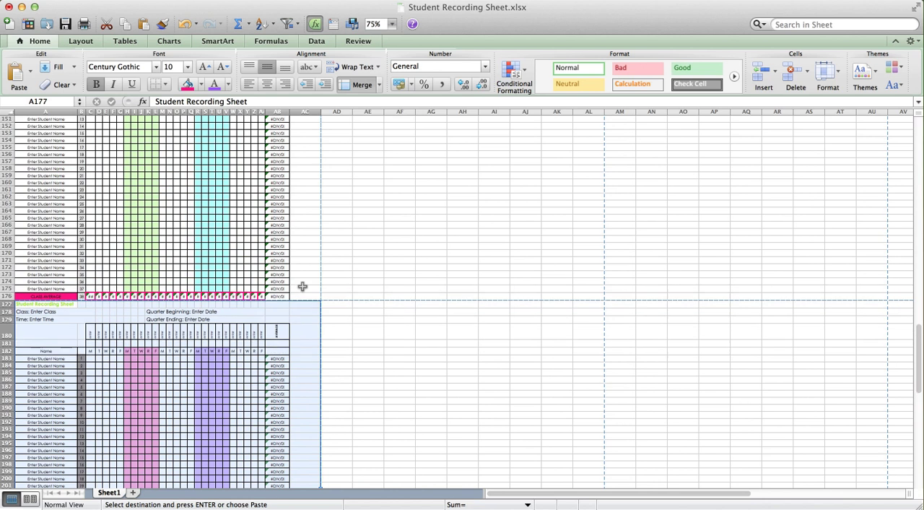
scroll(303, 287, "up", 20)
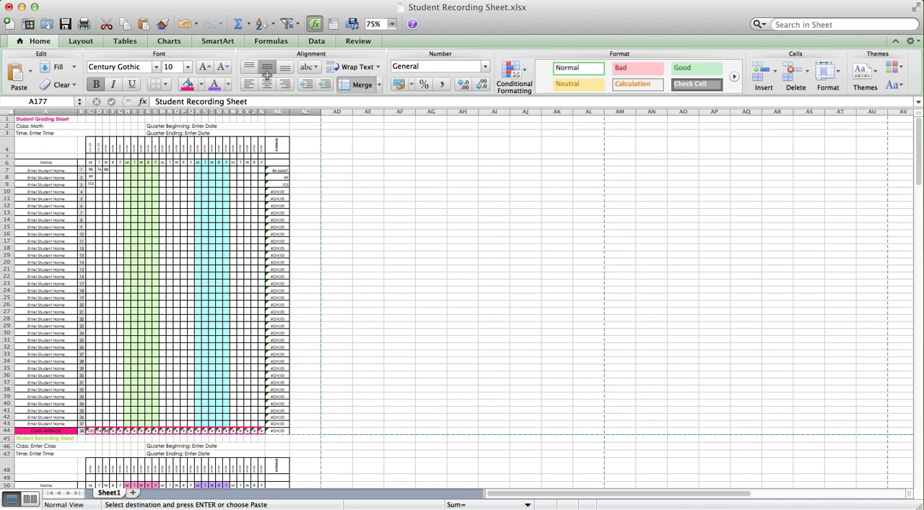
left_click(156, 2)
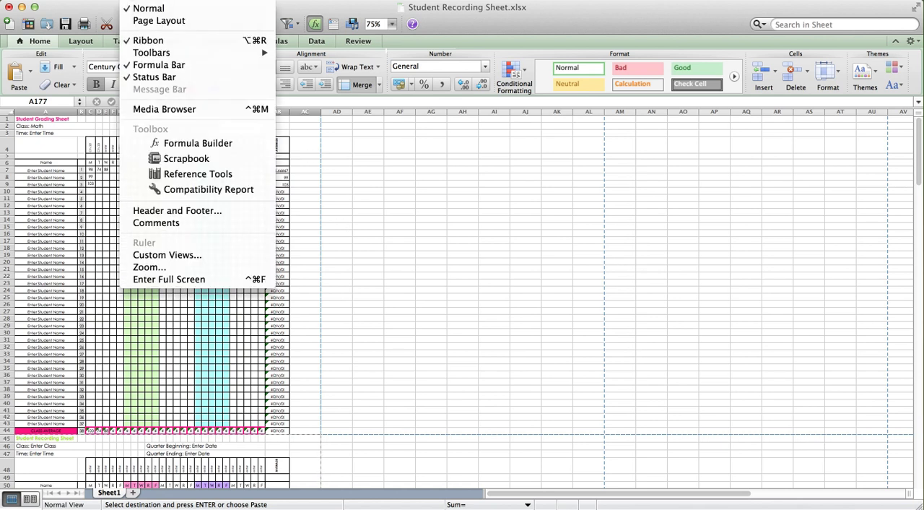
left_click(169, 268)
left_click(422, 228)
left_click(496, 359)
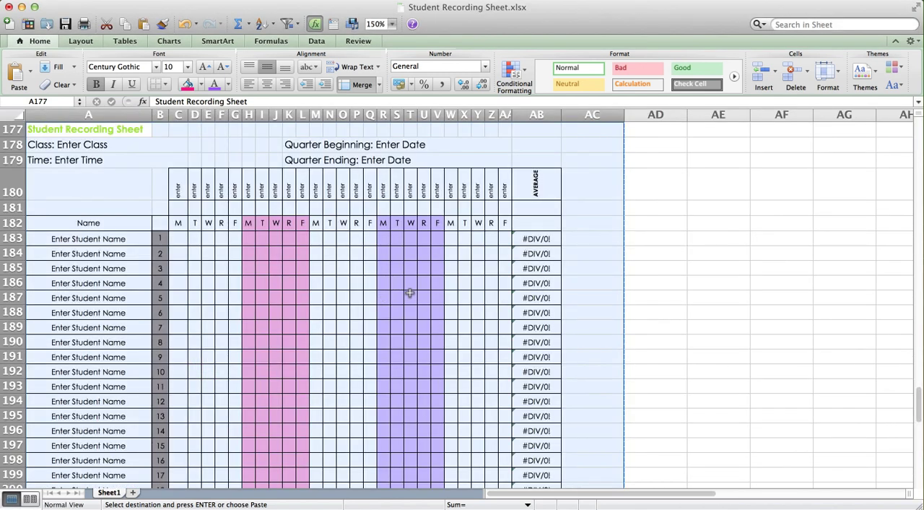
left_click(479, 301)
left_click(580, 171)
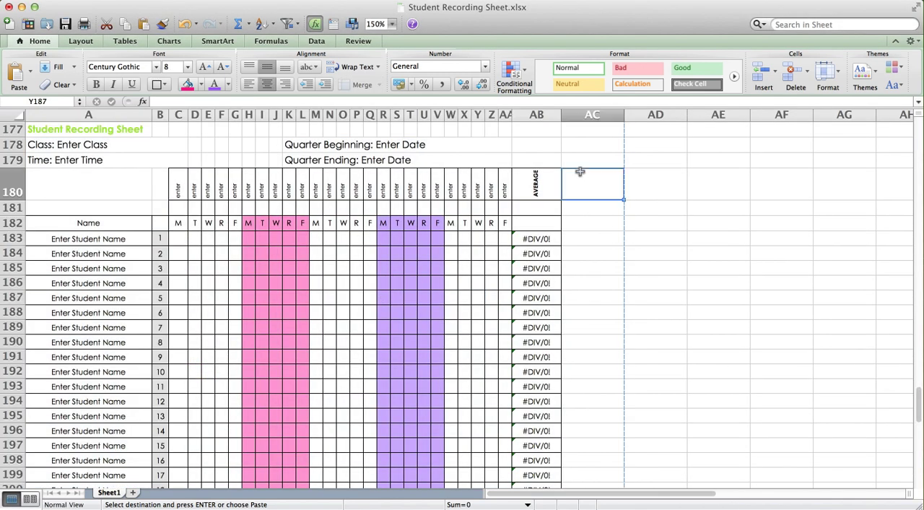
left_click(587, 132)
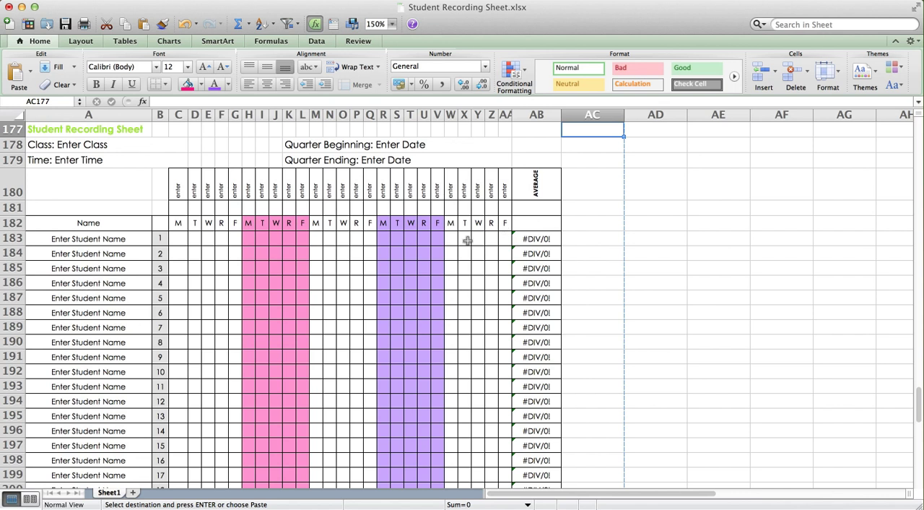
left_click(608, 145)
left_click(599, 160)
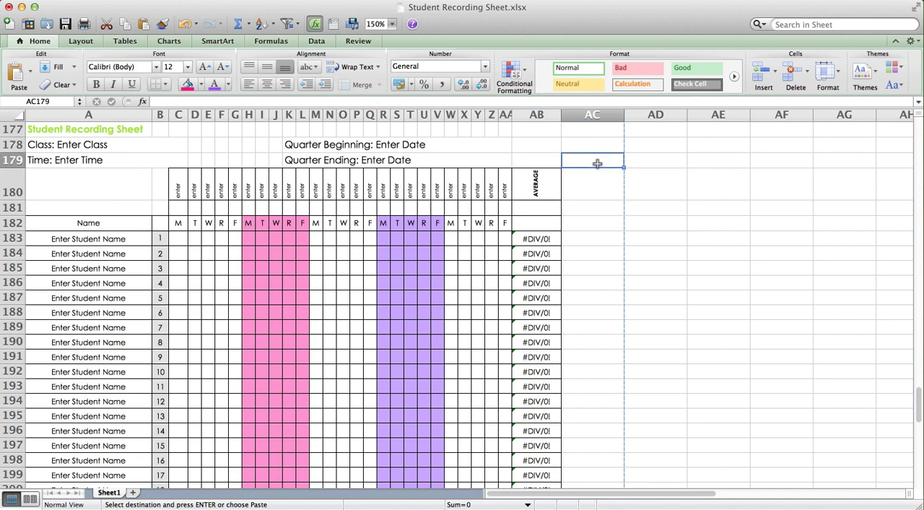
left_click(591, 191)
left_click(589, 208)
left_click(589, 223)
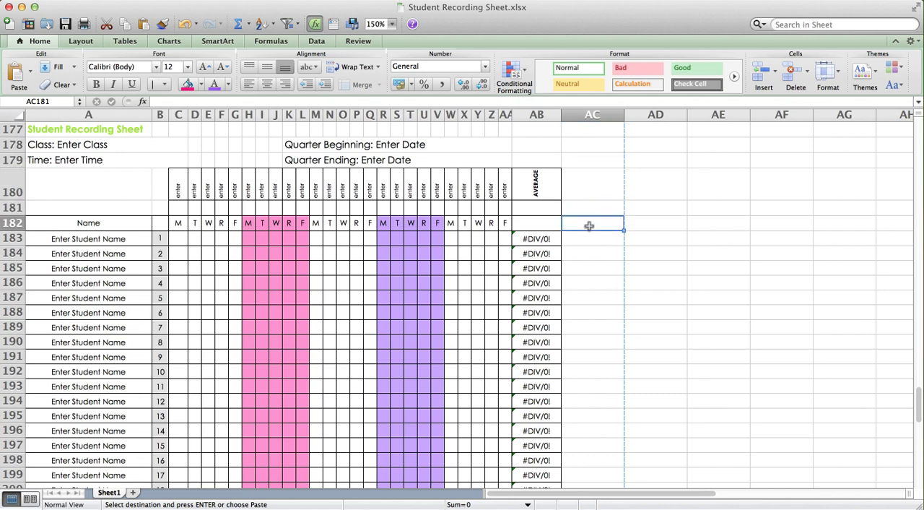
left_click(590, 240)
left_click(591, 254)
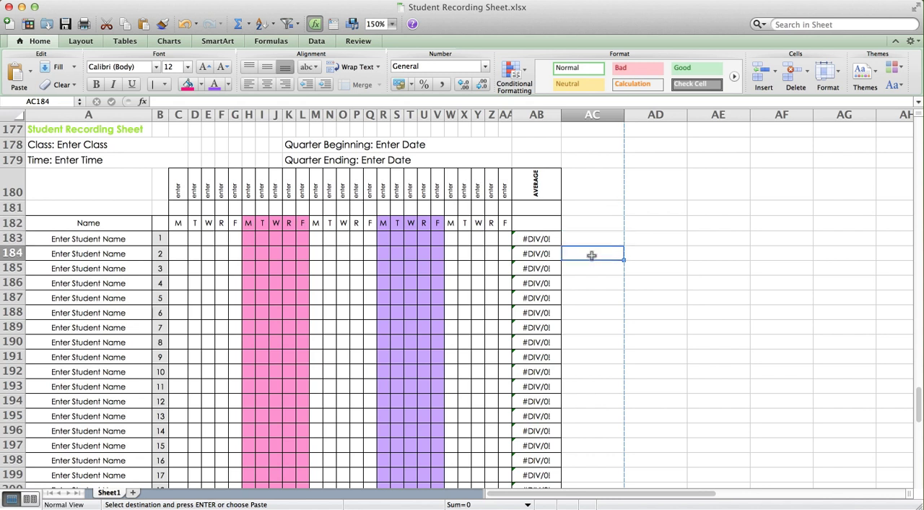
left_click(592, 269)
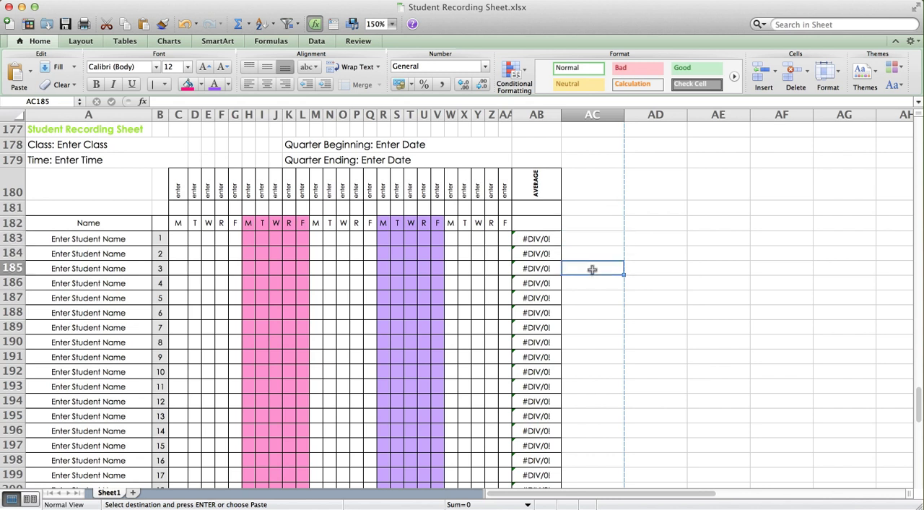